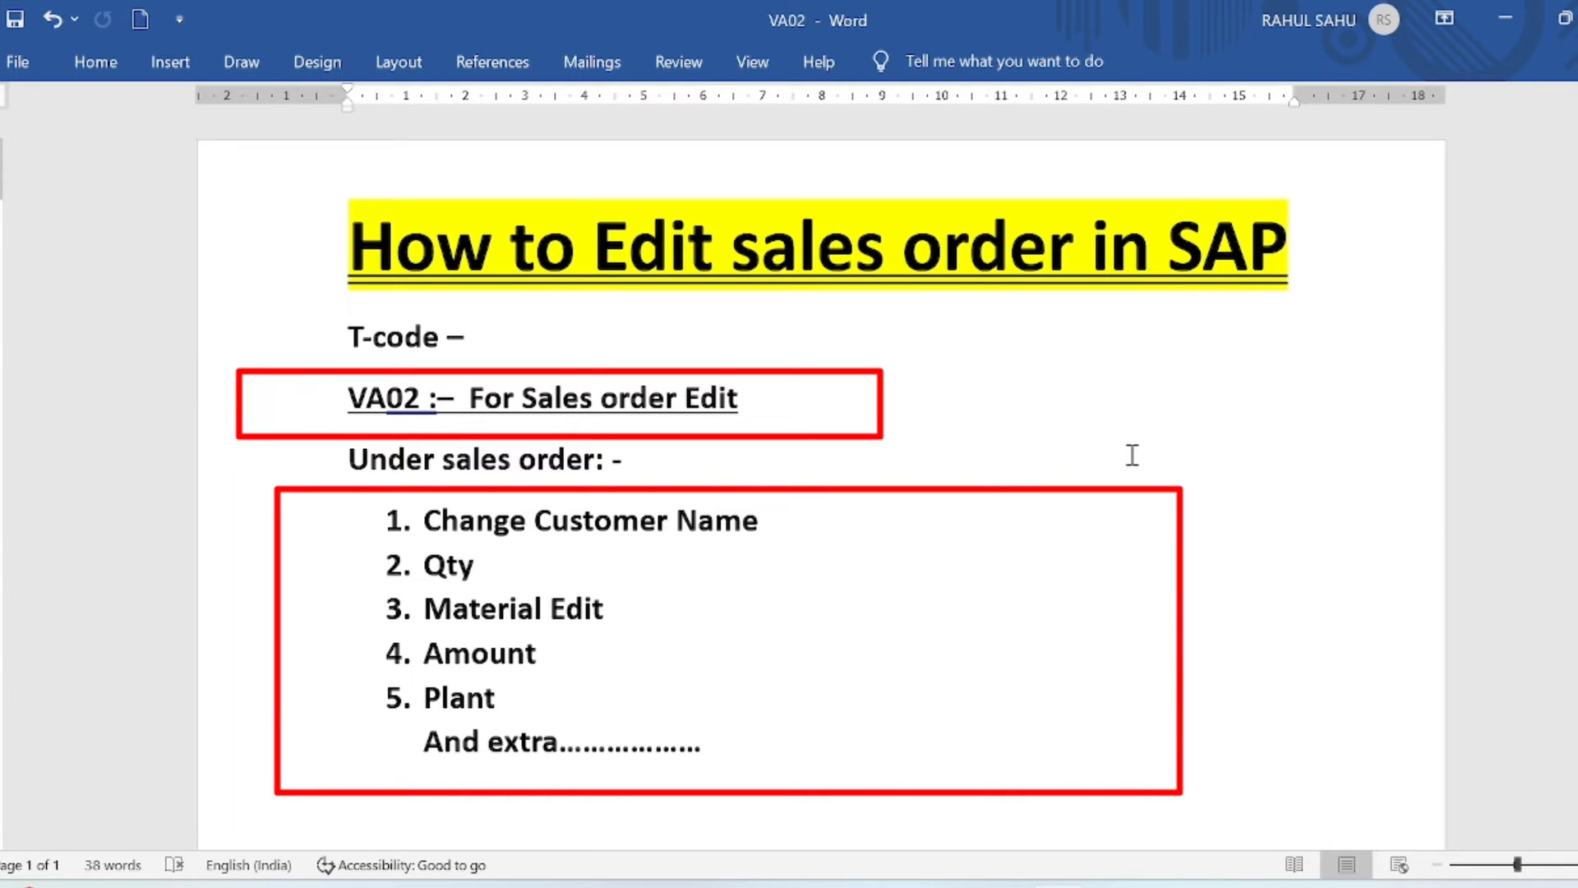
pyautogui.click(475, 526)
pyautogui.press('Down')
pyautogui.press('Down')
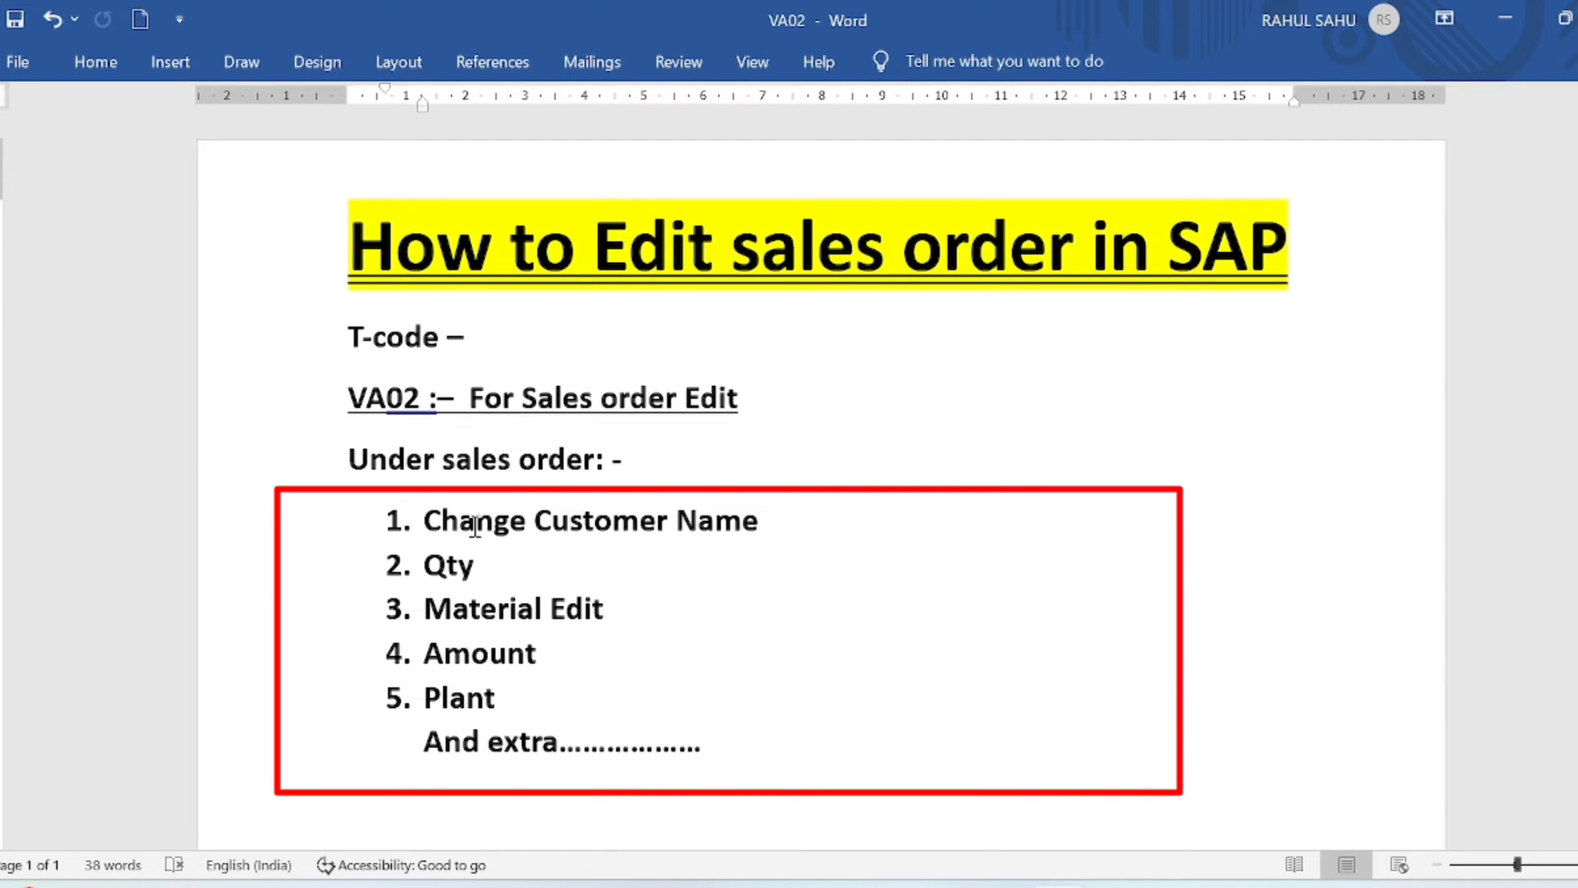
pyautogui.press('Down')
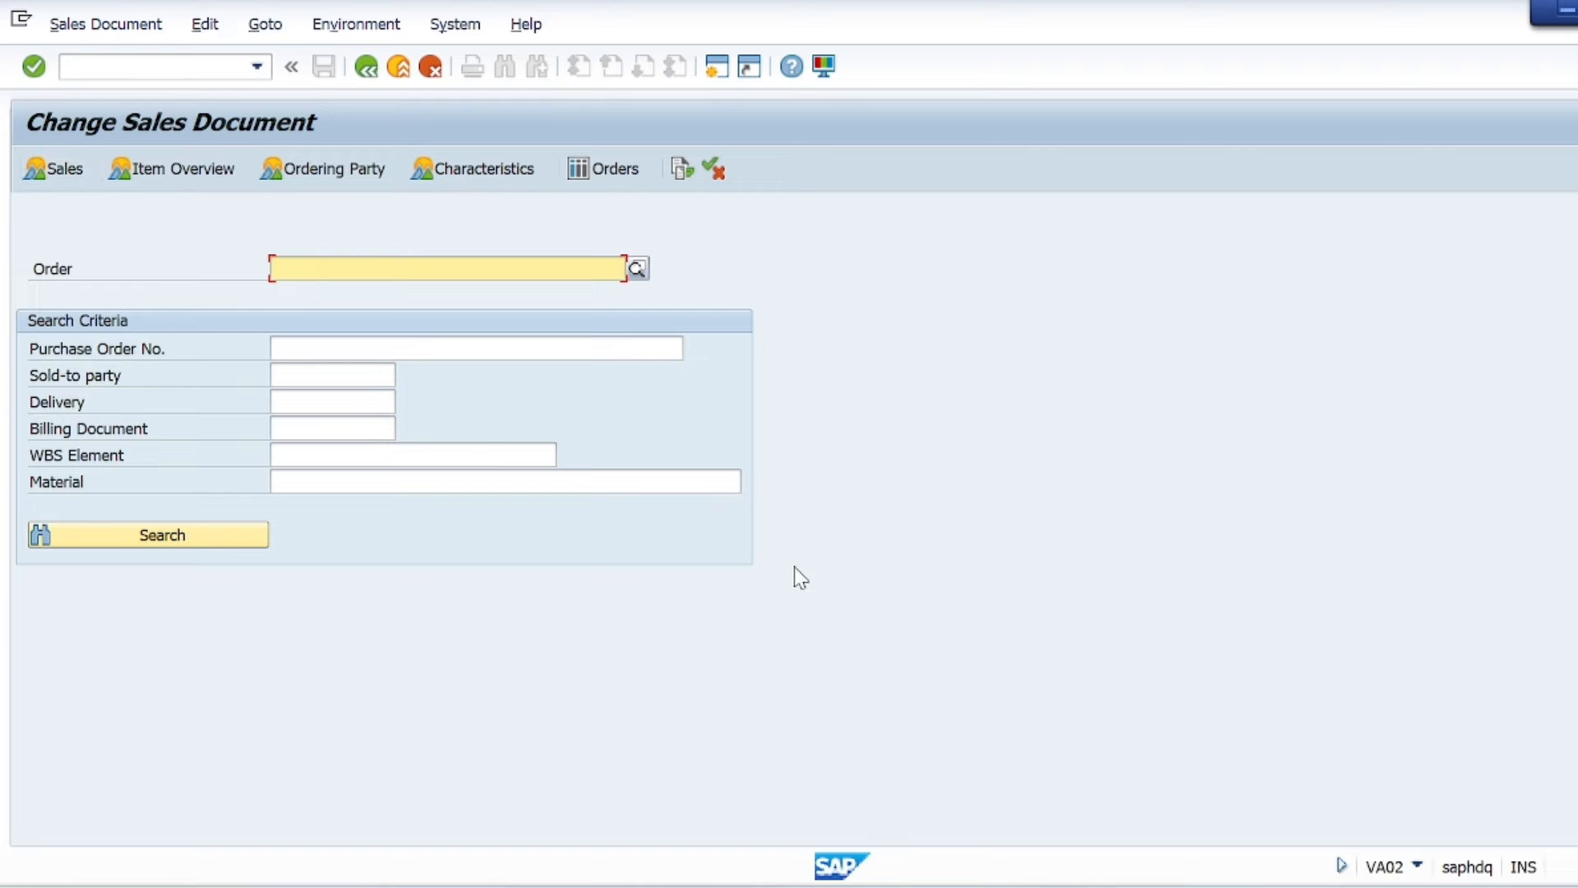
# - Copy the sales order number and open that order for editing in SAP's Change Sales Document transaction
pyautogui.click(1088, 884)
pyautogui.scroll(-5, 705, 510)
pyautogui.click(680, 606)
pyautogui.hotkey('shift', 'Left')
pyautogui.hotkey('shift', 'Left')
pyautogui.hotkey('shift', 'Left')
pyautogui.hotkey('shift', 'Left')
pyautogui.hotkey('shift', 'Left')
pyautogui.hotkey('shift', 'Left')
pyautogui.hotkey('shift', 'Left')
pyautogui.hotkey('shift', 'Left')
pyautogui.hotkey('shift', 'Left')
pyautogui.hotkey('shift', 'Left')
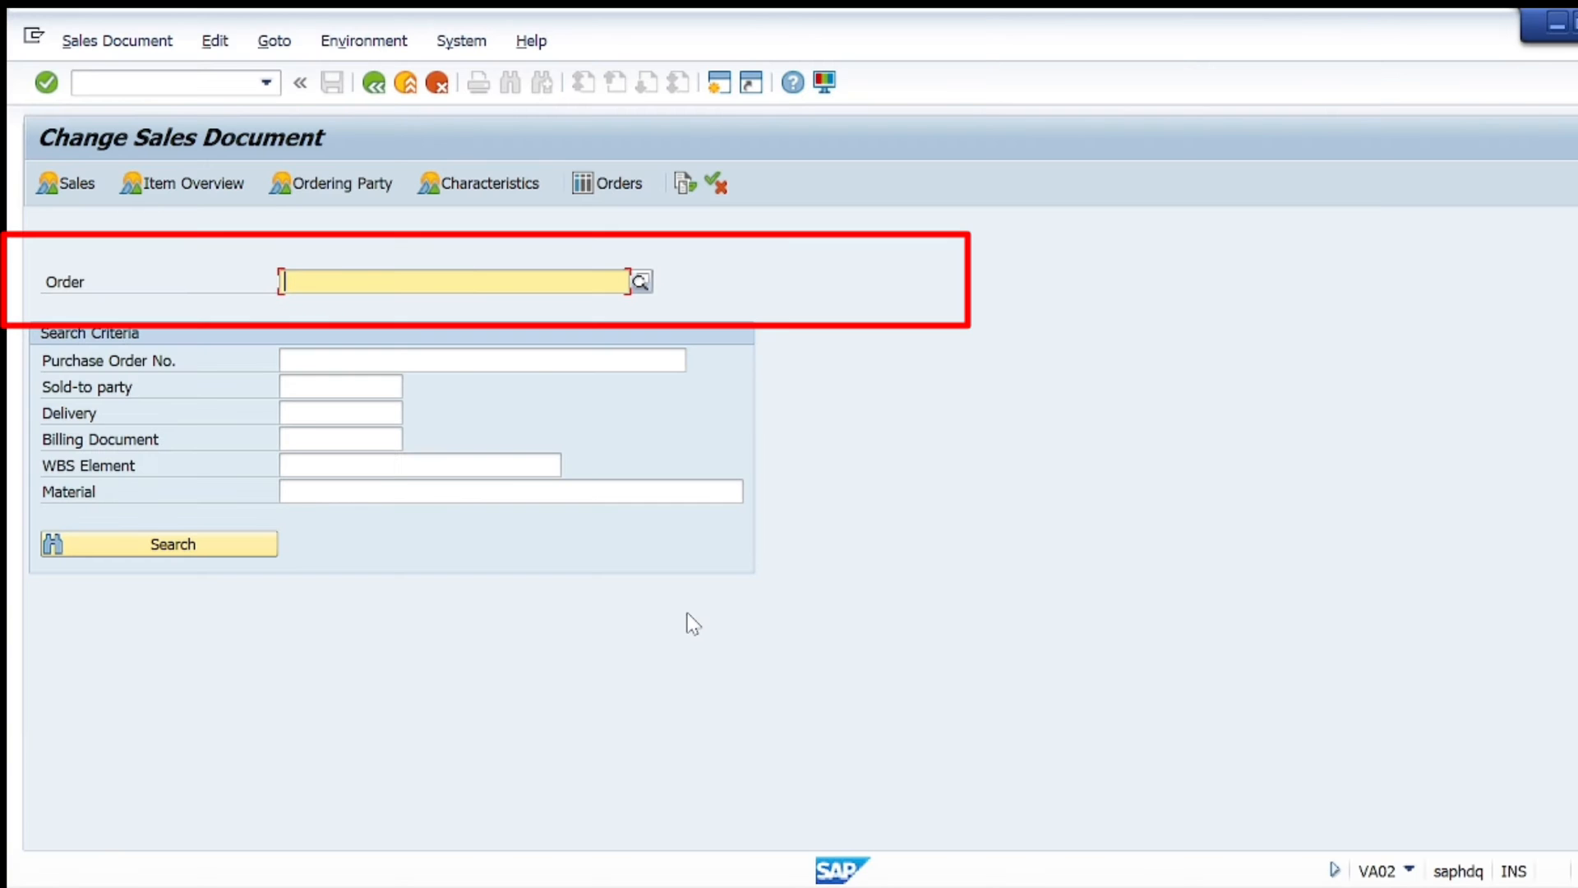
pyautogui.hotkey('ctrl', 'v')
pyautogui.press('Return')
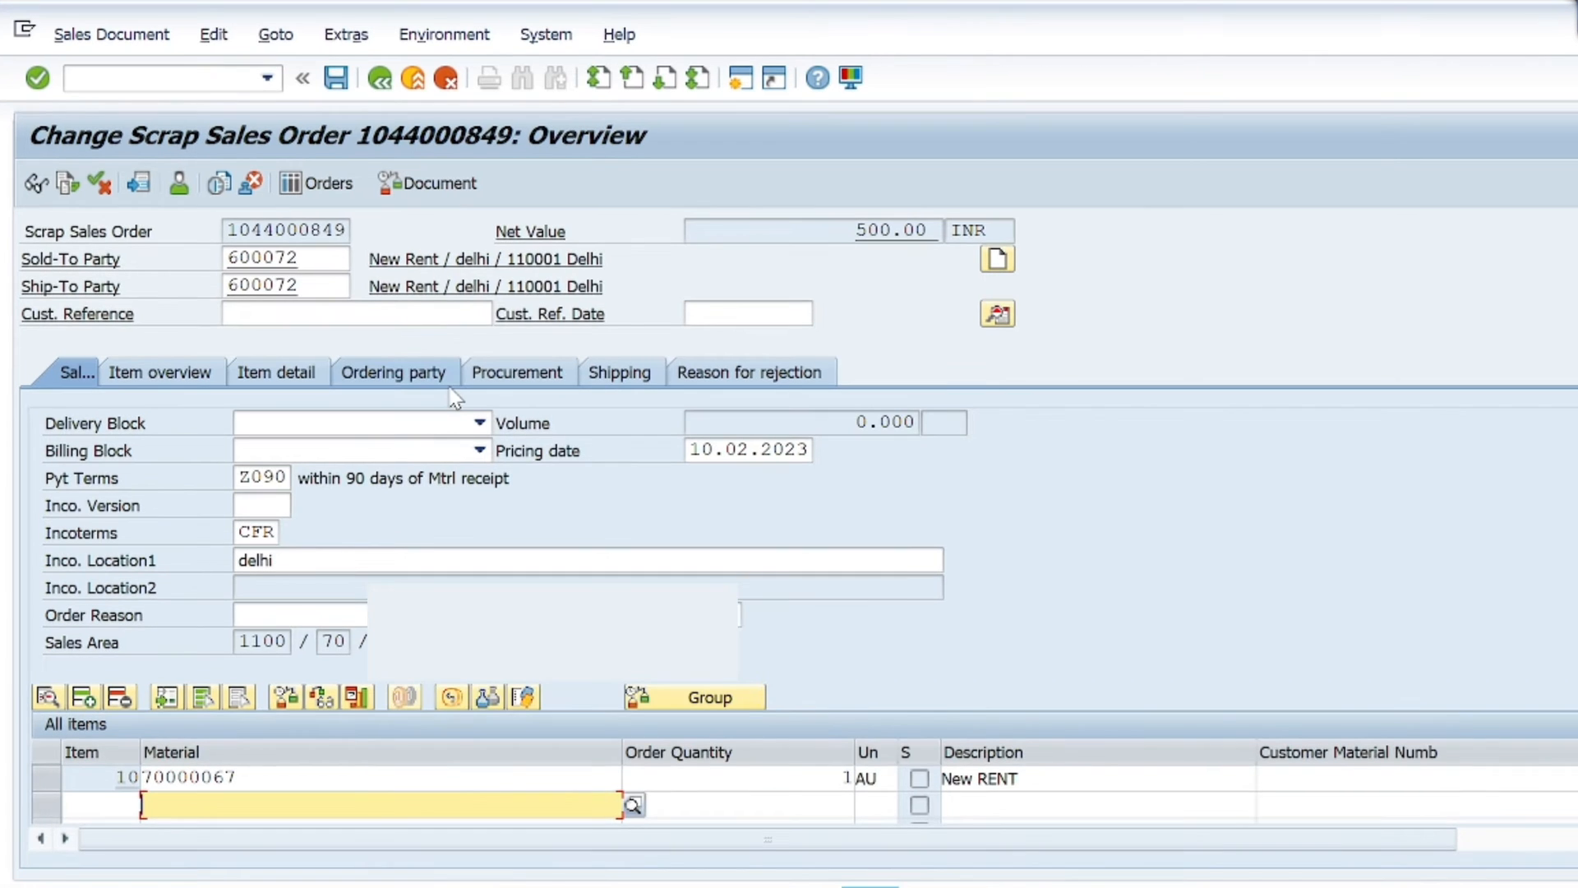
# - Check the document flow of the scrap sales order, then return to the order overview
pyautogui.click(328, 261)
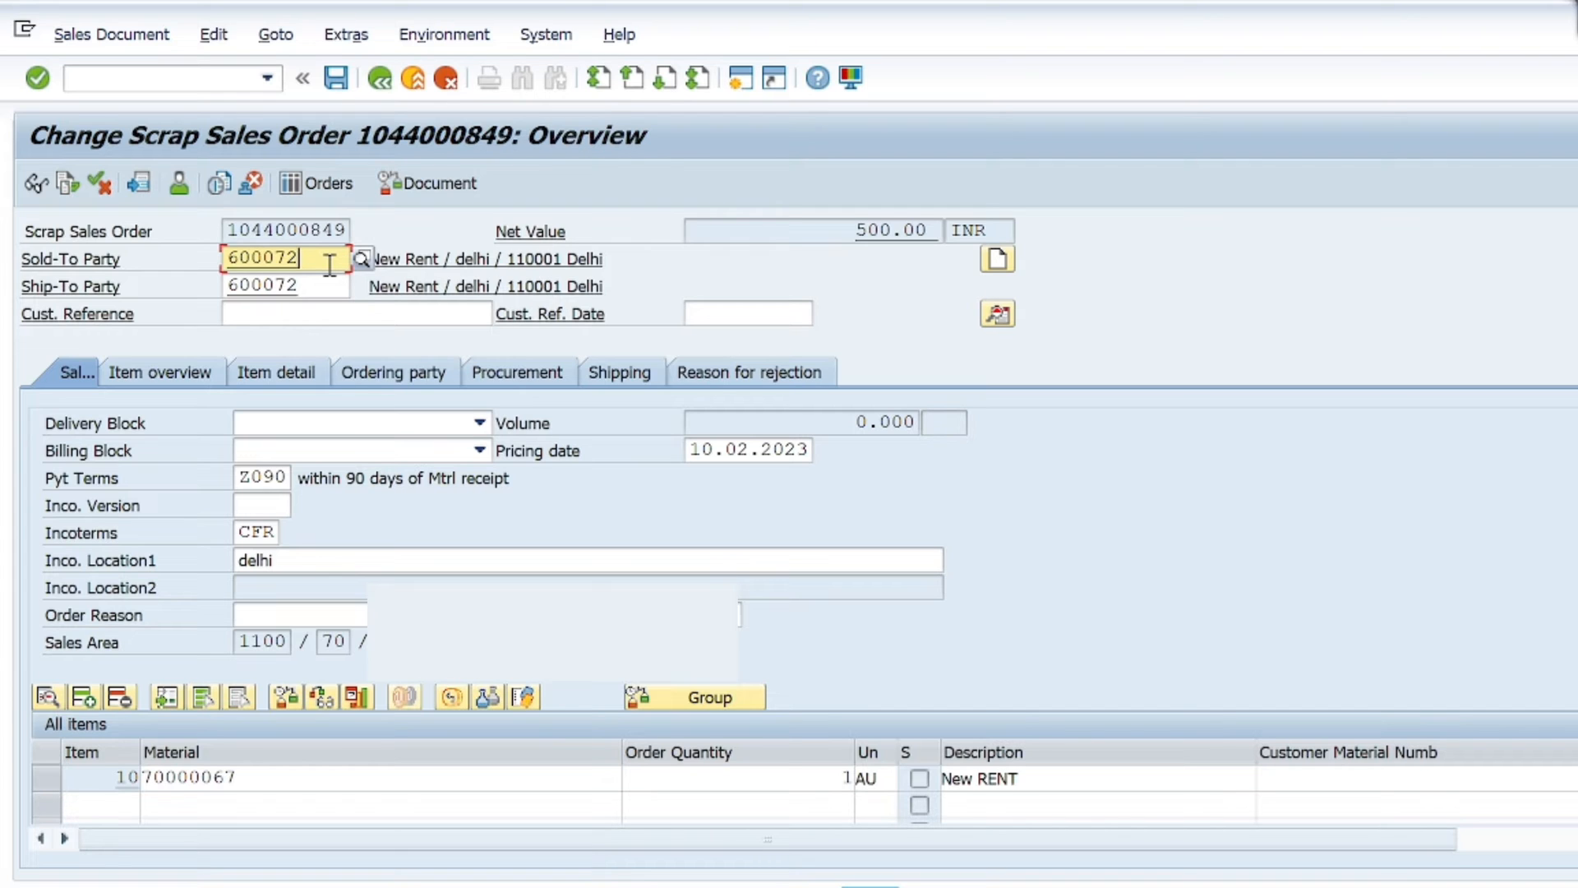
pyautogui.press('Return')
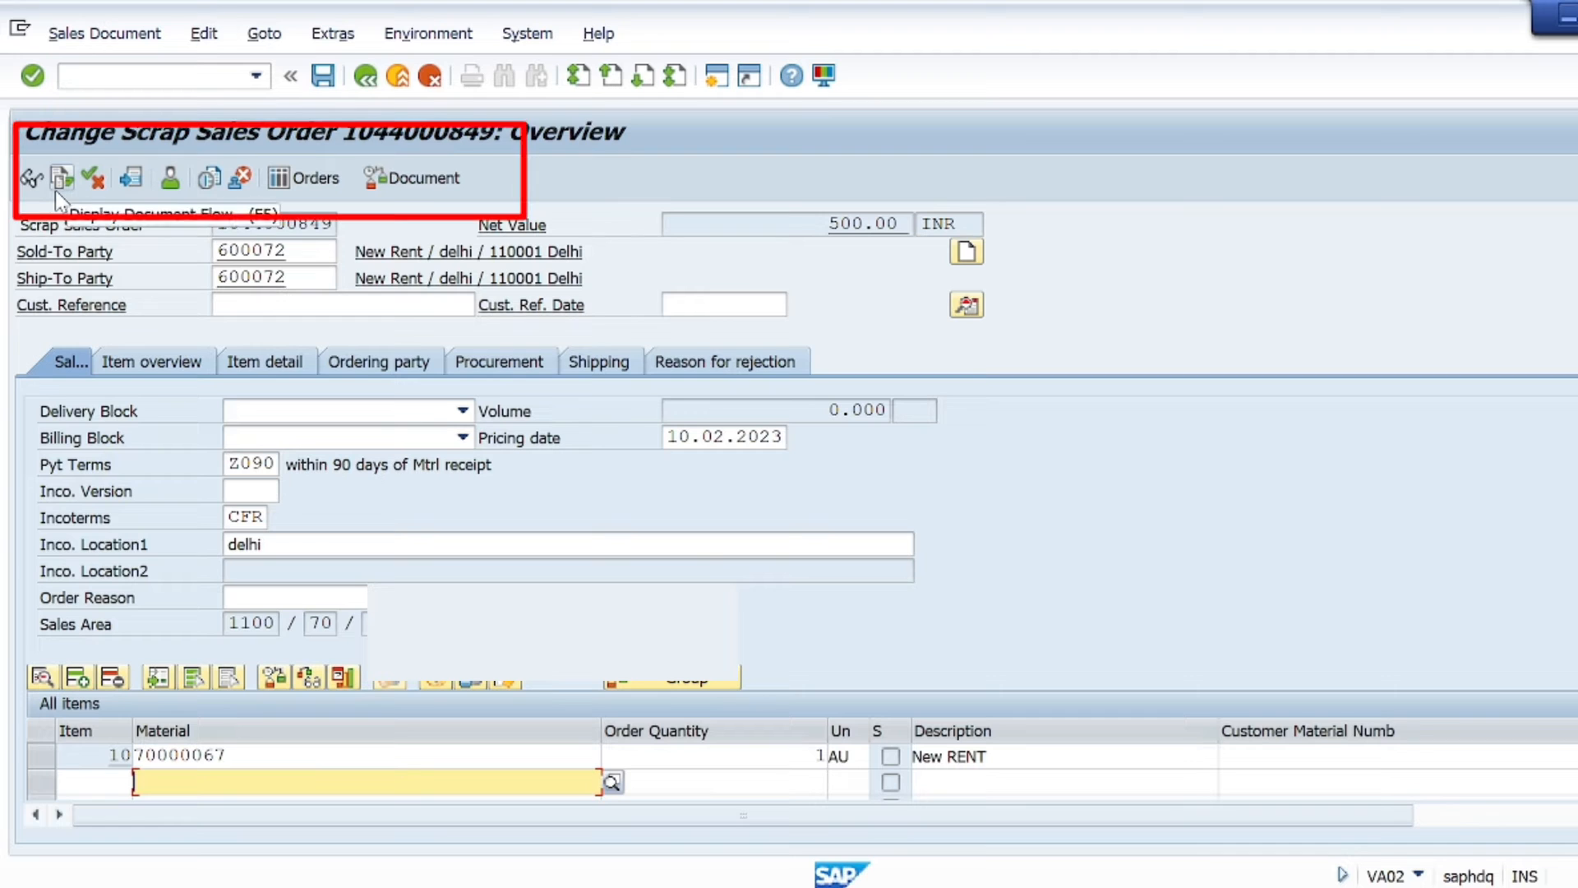
pyautogui.click(53, 185)
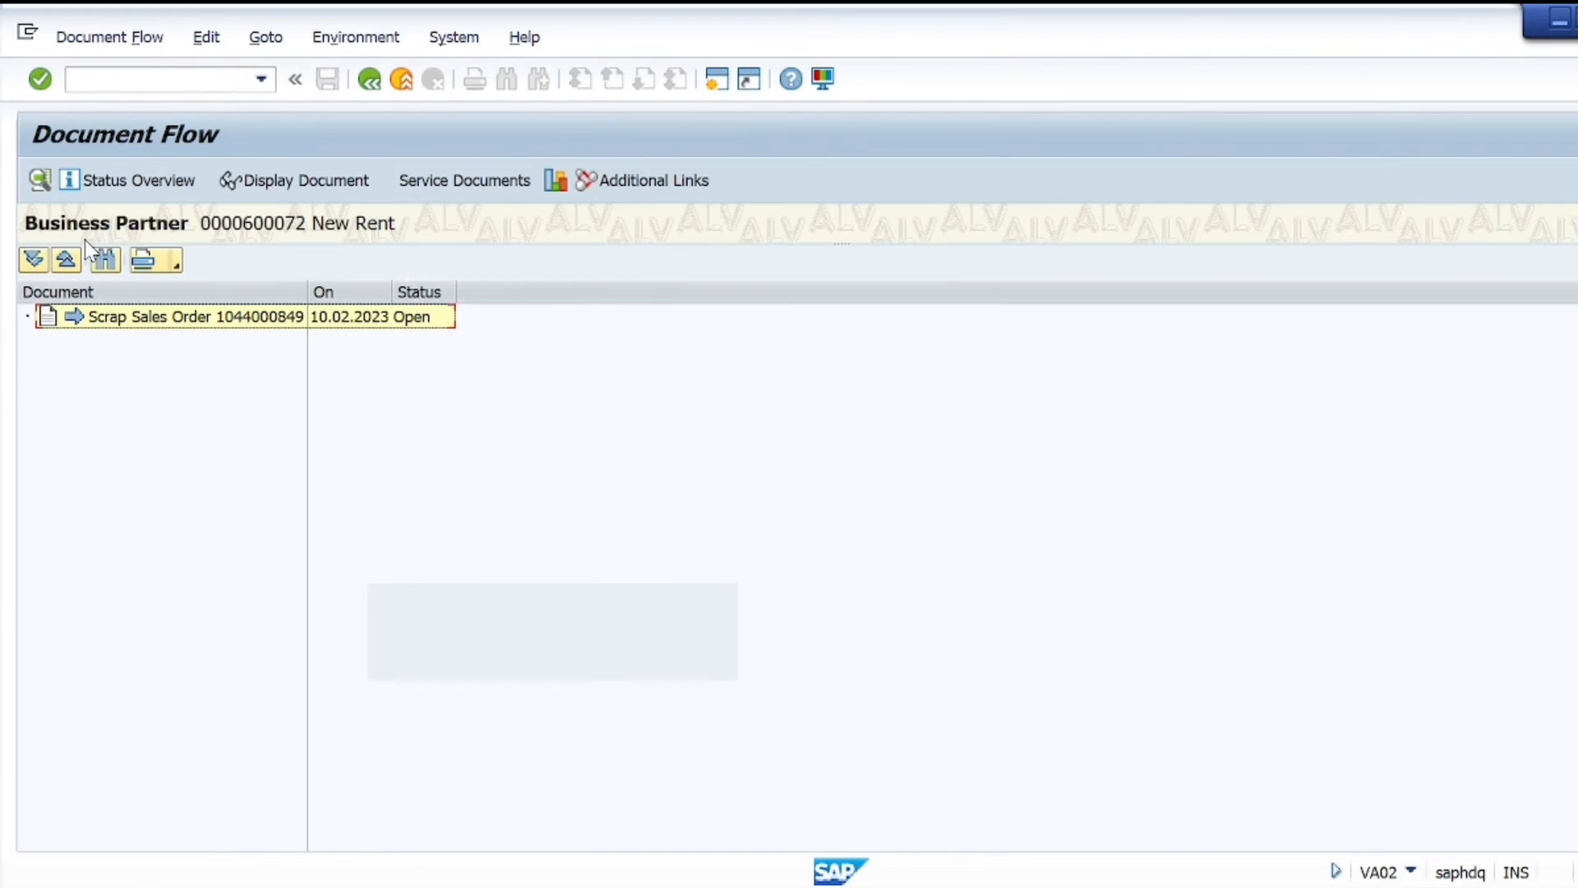
pyautogui.click(287, 320)
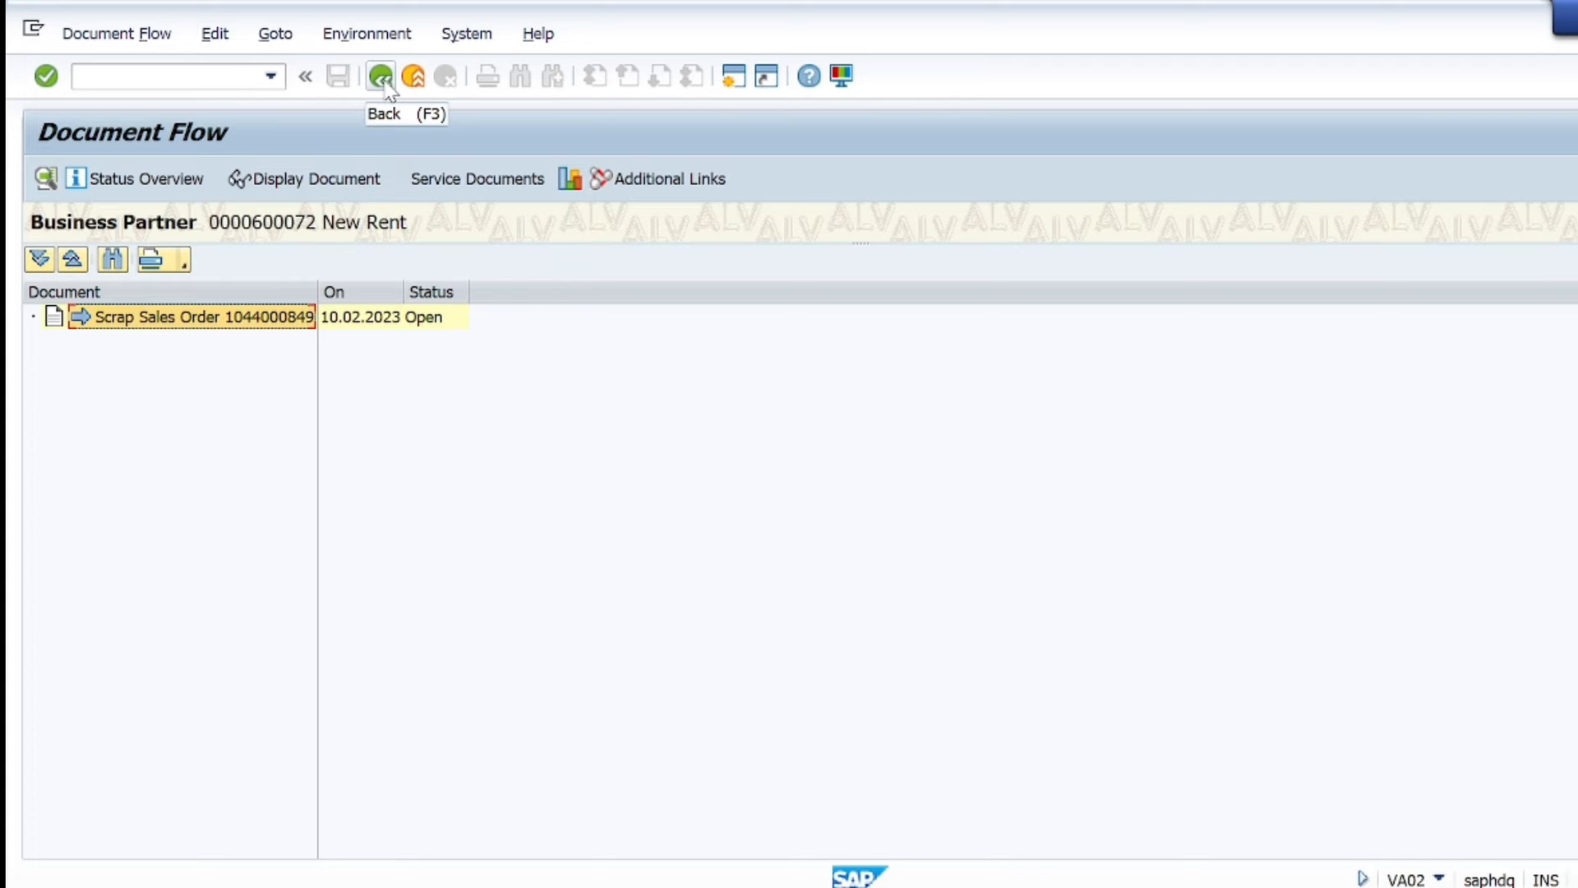
pyautogui.click(387, 86)
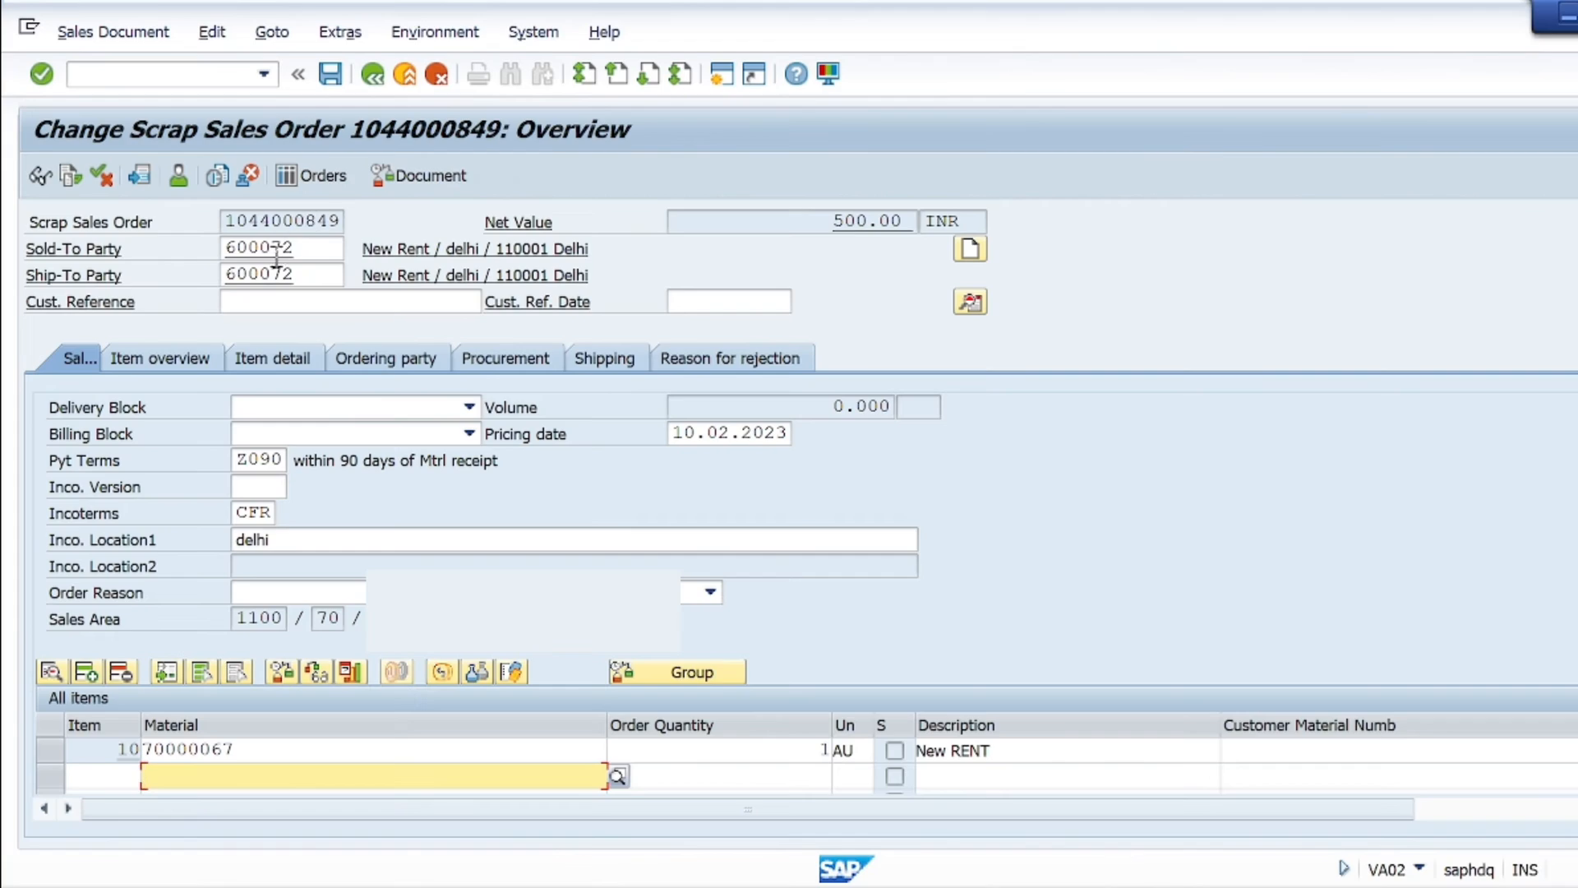
# - Set the order's customer reference to Jan and its customer reference date to 28.01.2023
pyautogui.click(347, 247)
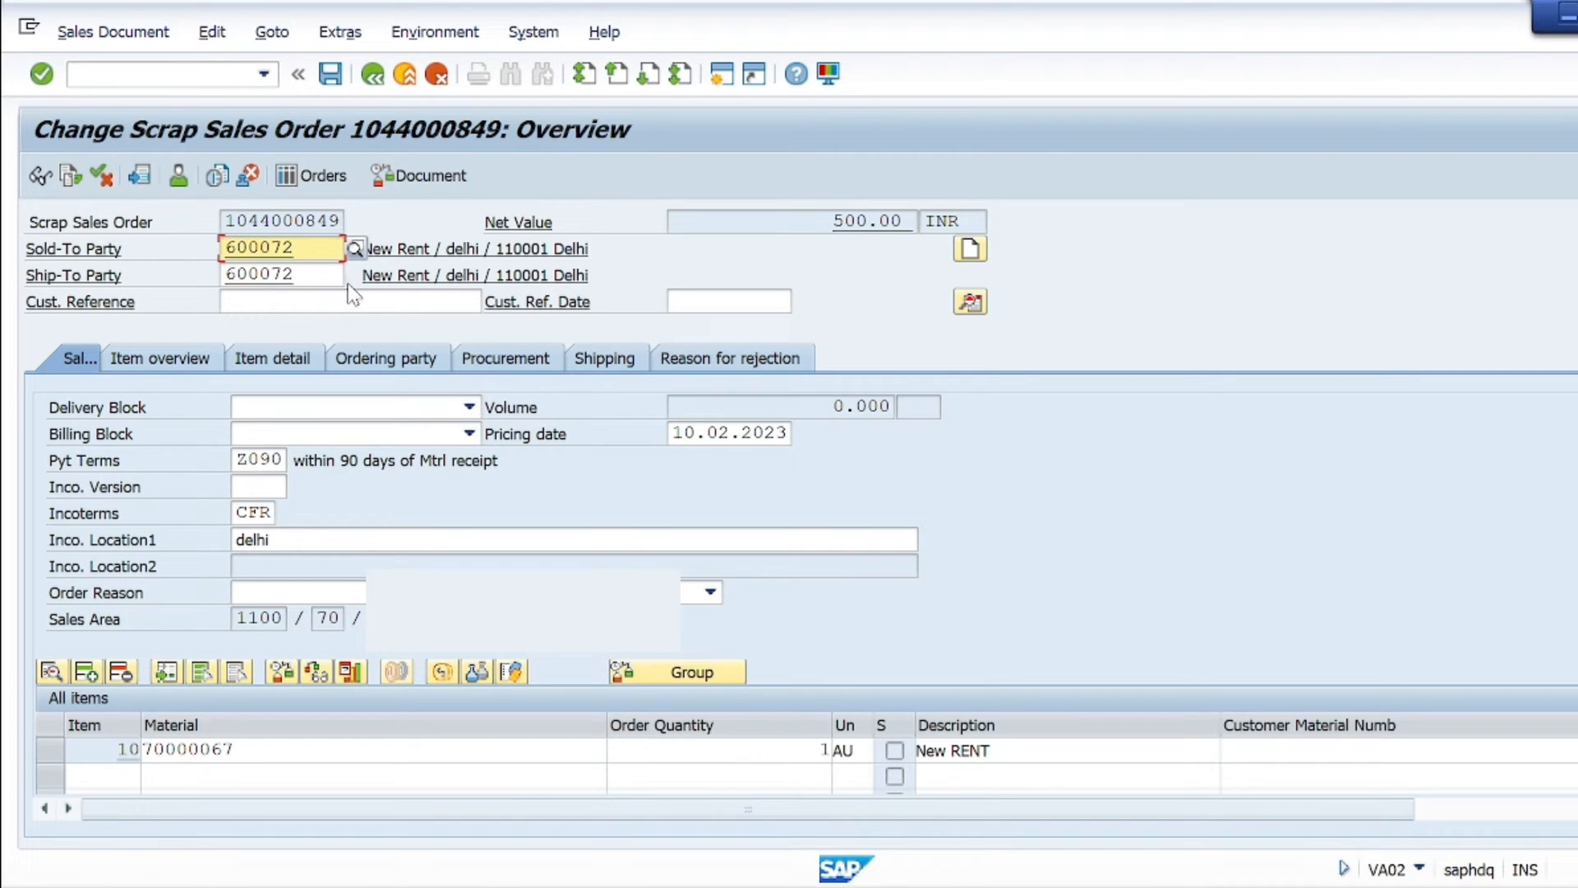
pyautogui.click(364, 299)
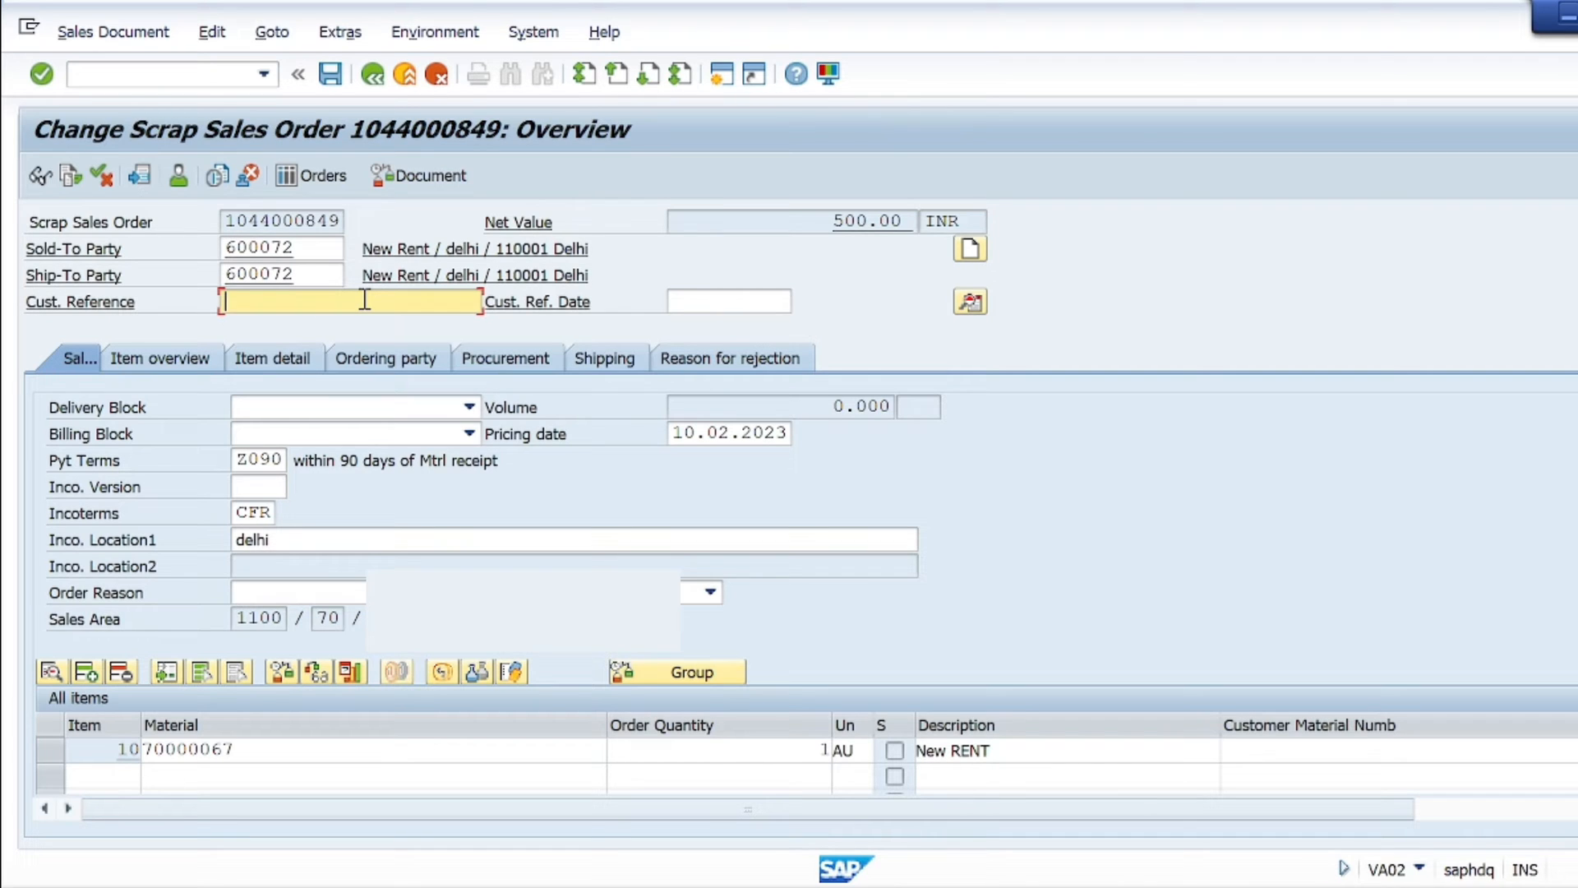
pyautogui.write('Jan')
pyautogui.press('Tab')
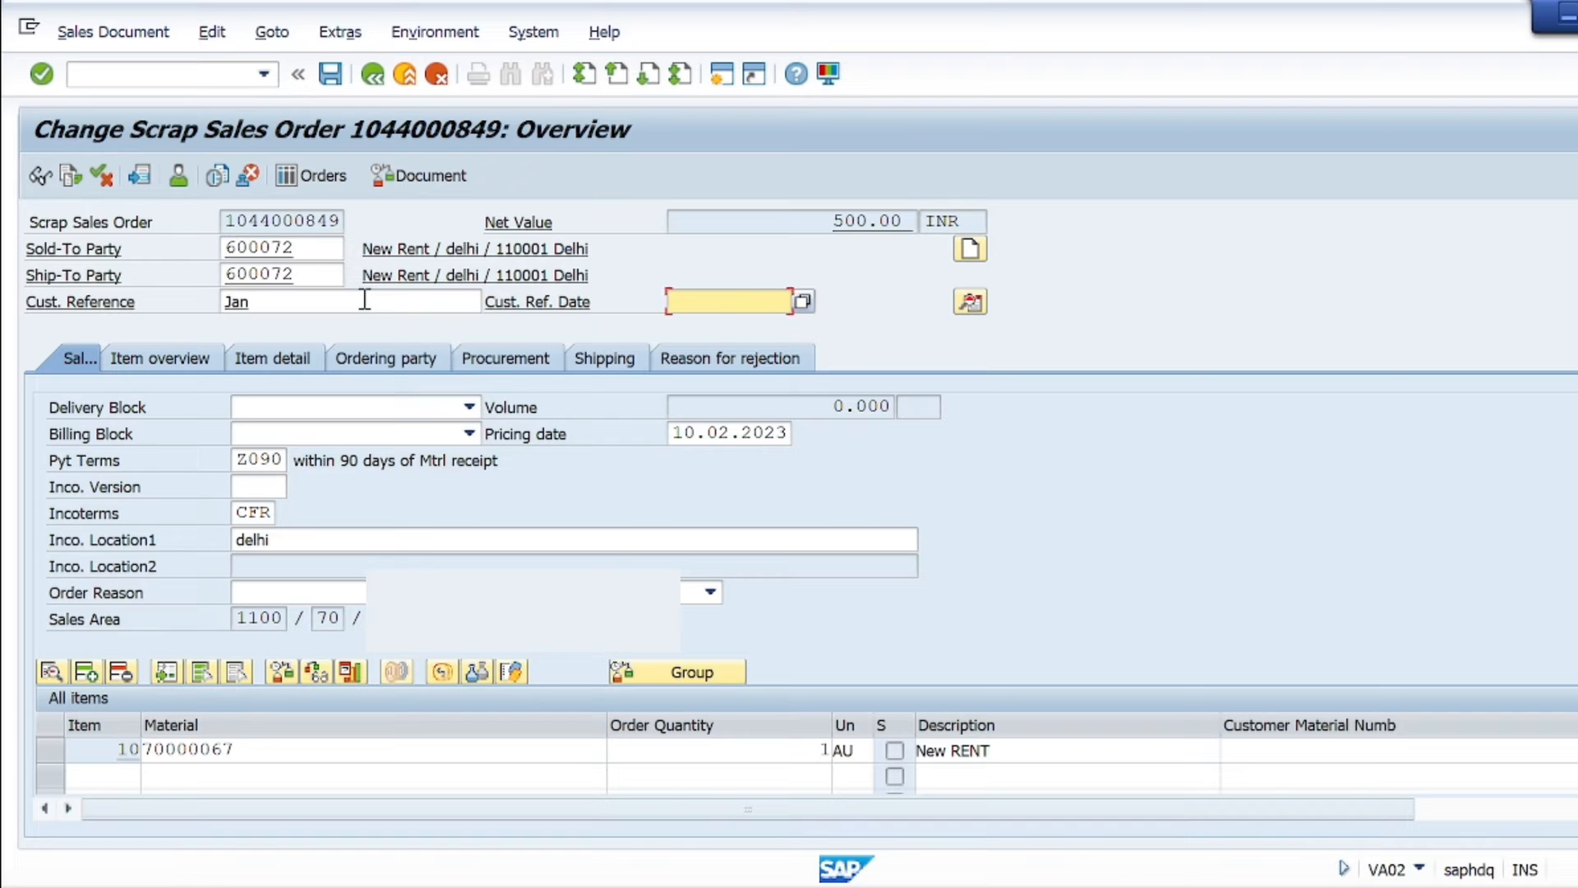
pyautogui.write('280123')
pyautogui.press('Return')
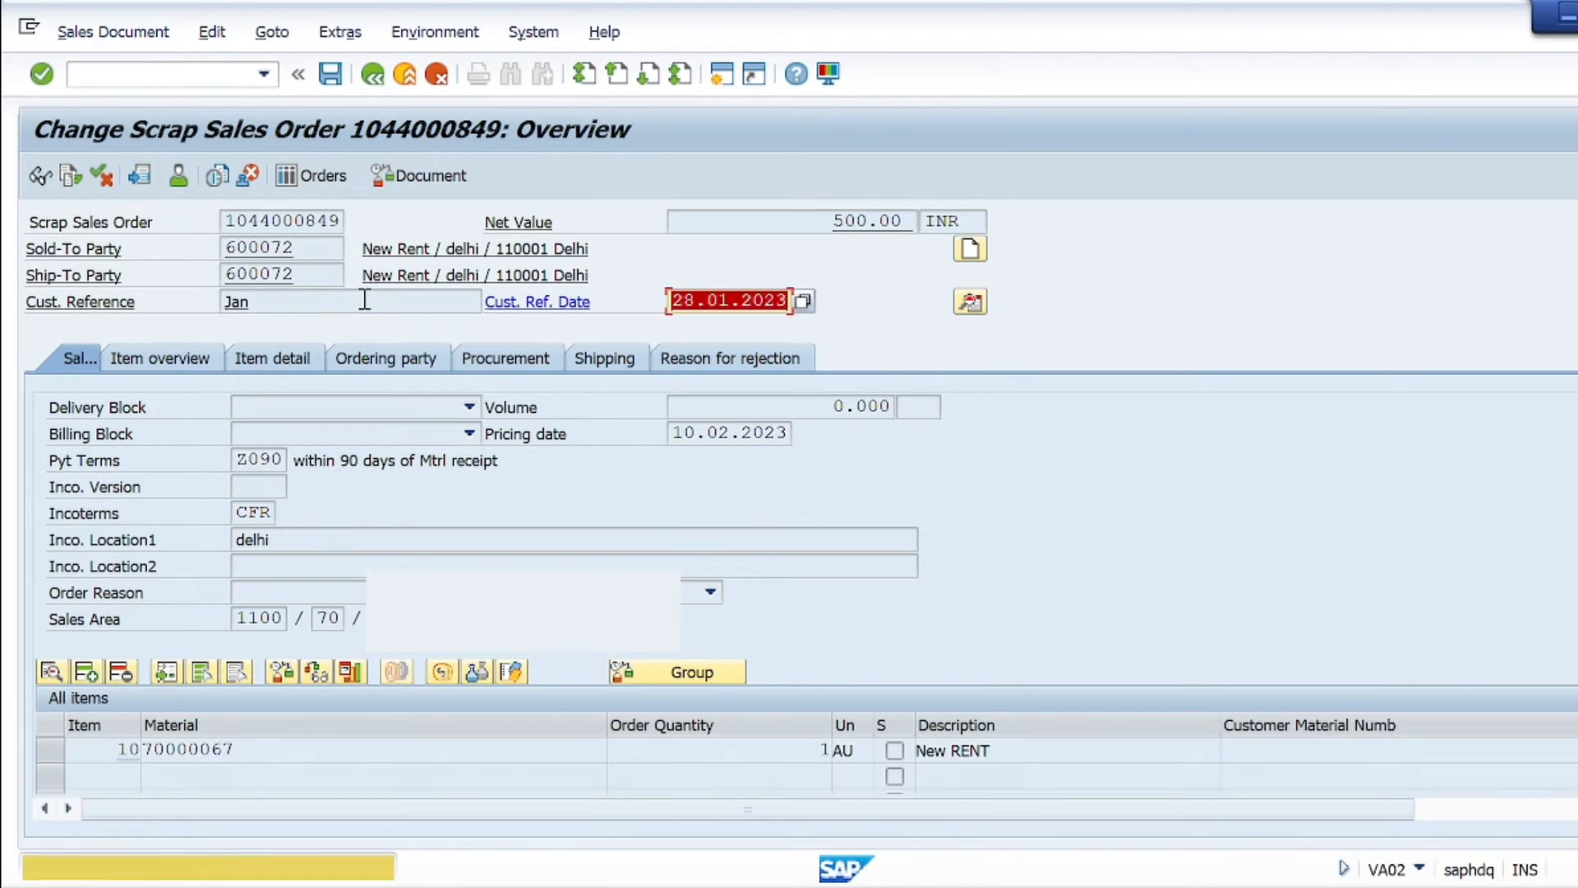
pyautogui.press('Return')
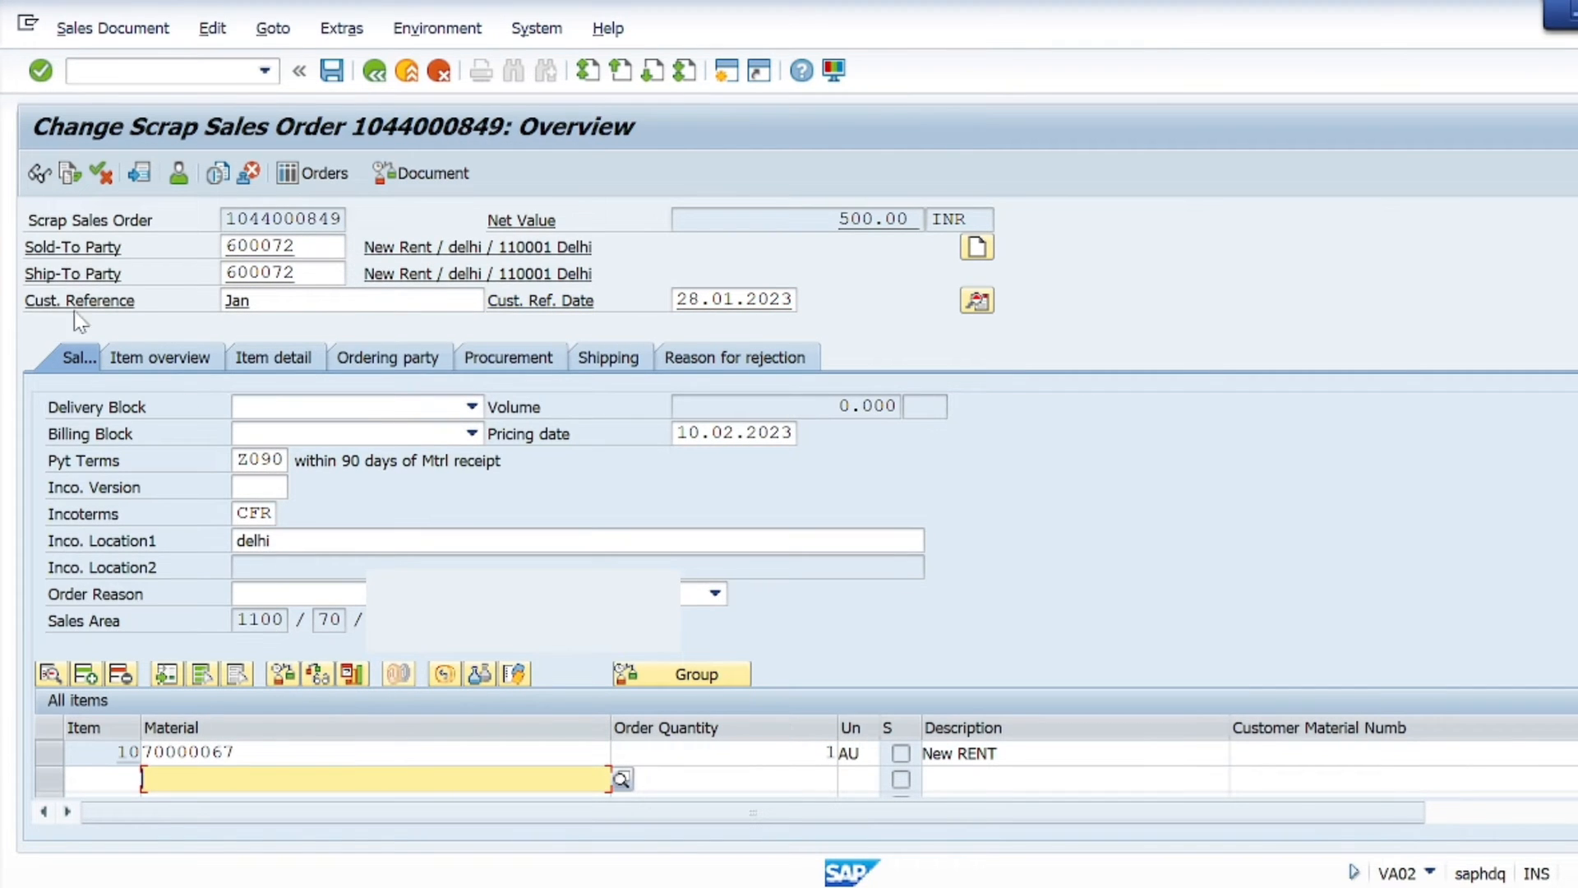
pyautogui.click(247, 461)
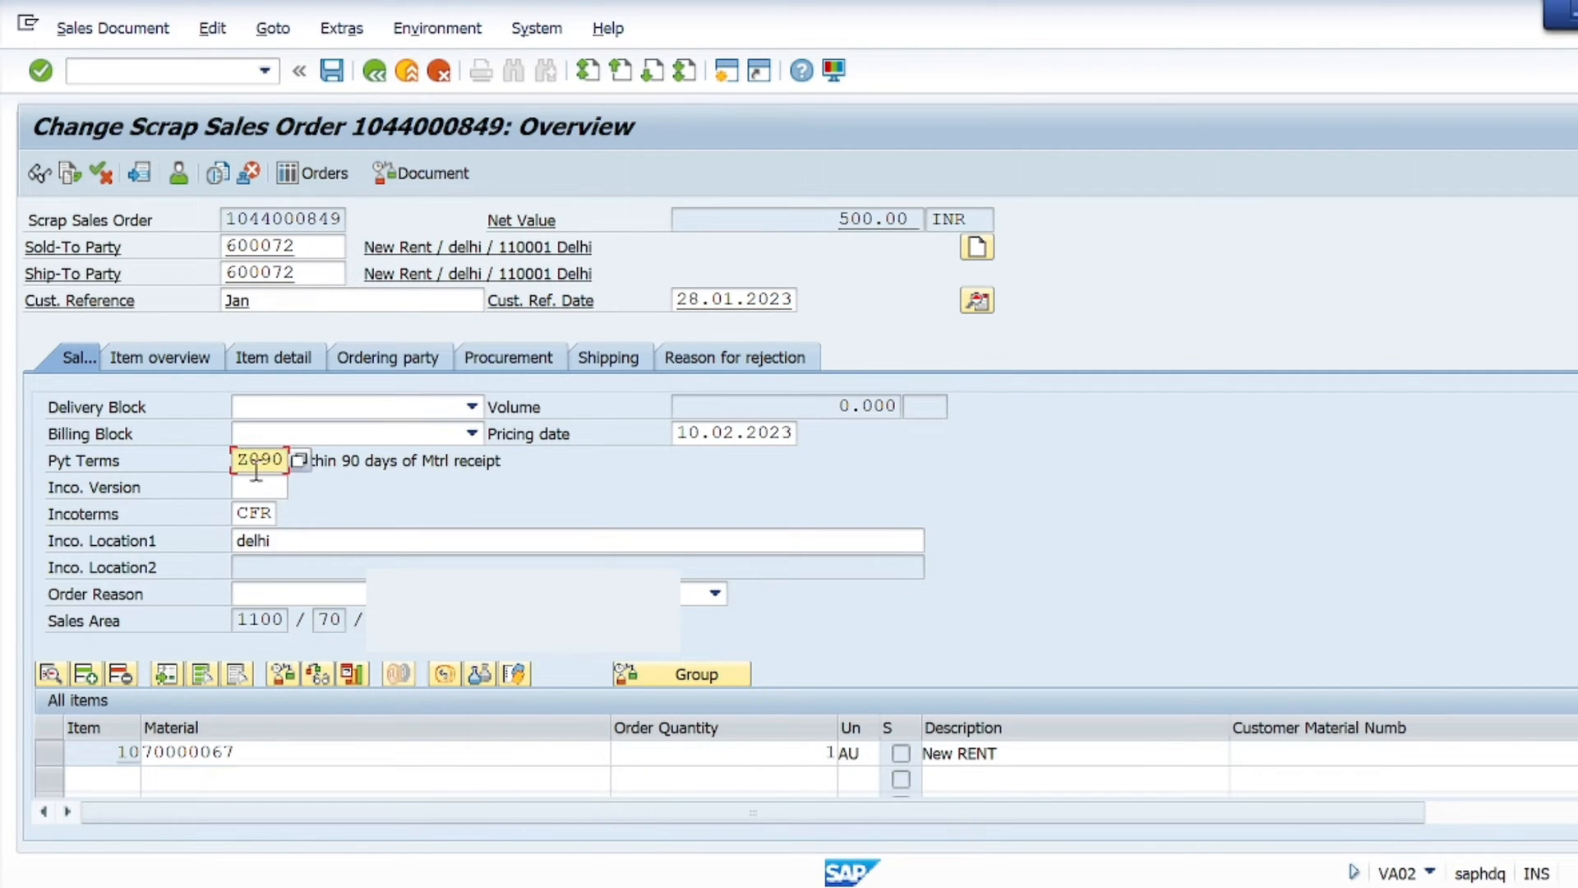
pyautogui.click(323, 539)
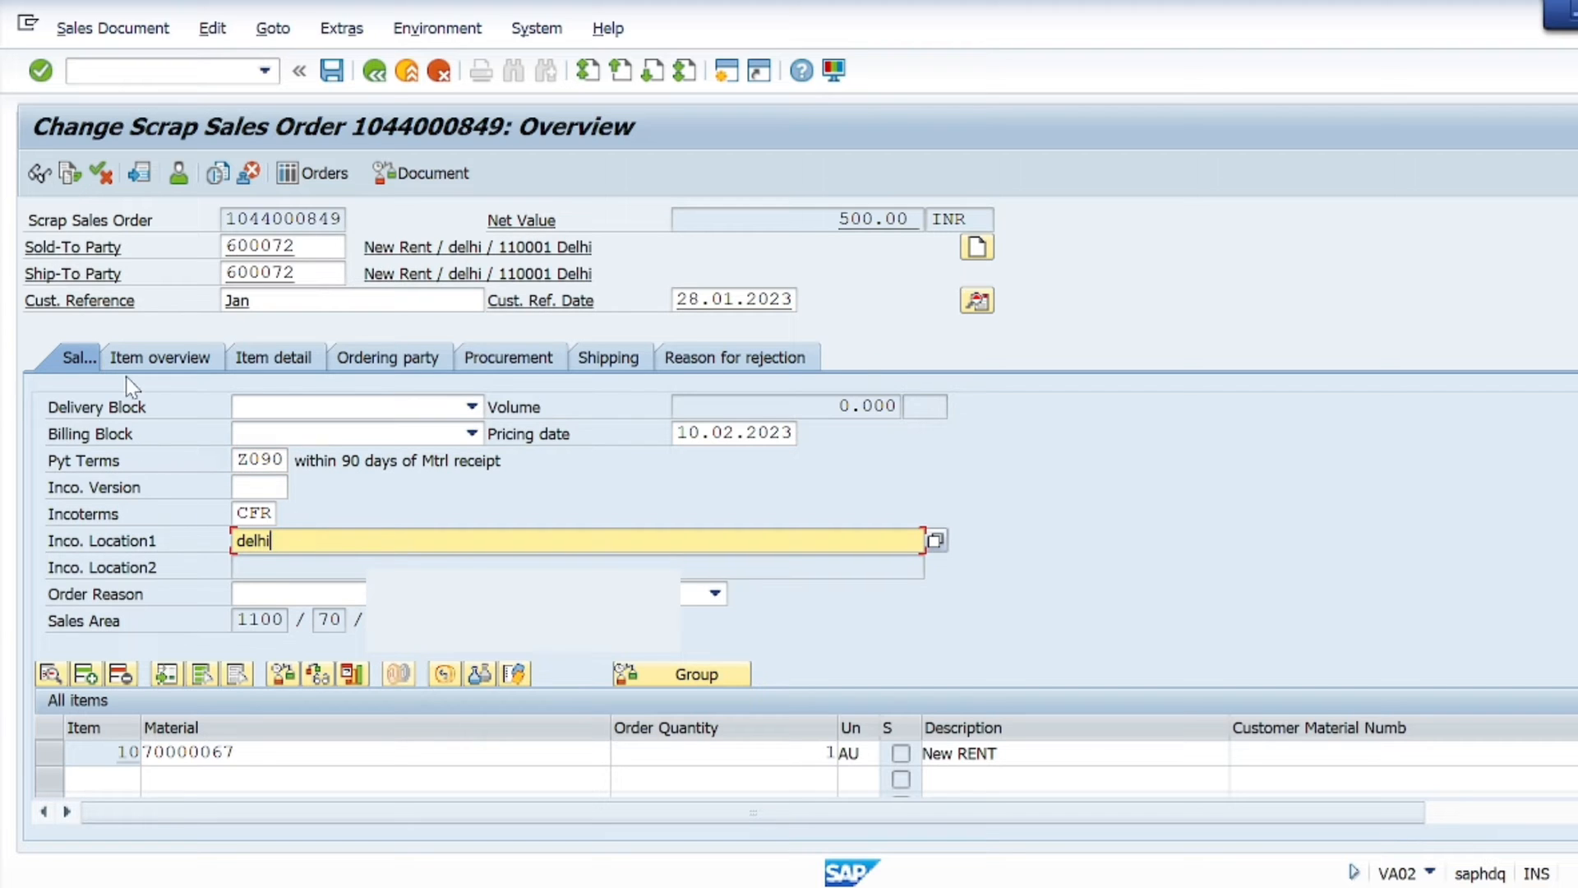
# - Change the material of item 10 to 70000063 (JUTE BAG) and accept the redetermination of the item category
pyautogui.click(188, 362)
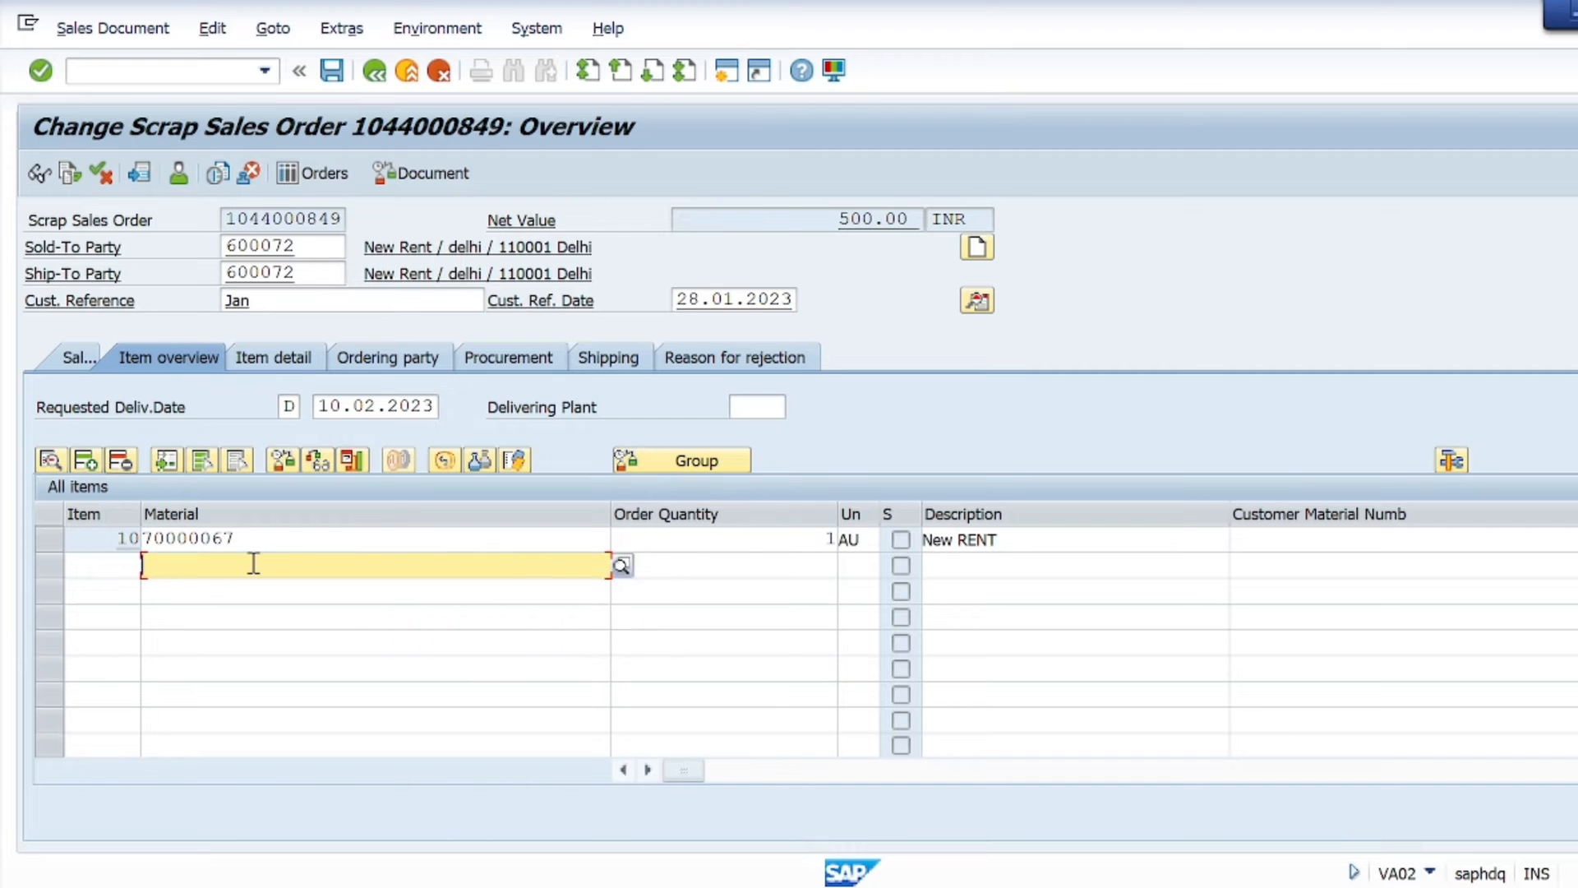
pyautogui.click(344, 538)
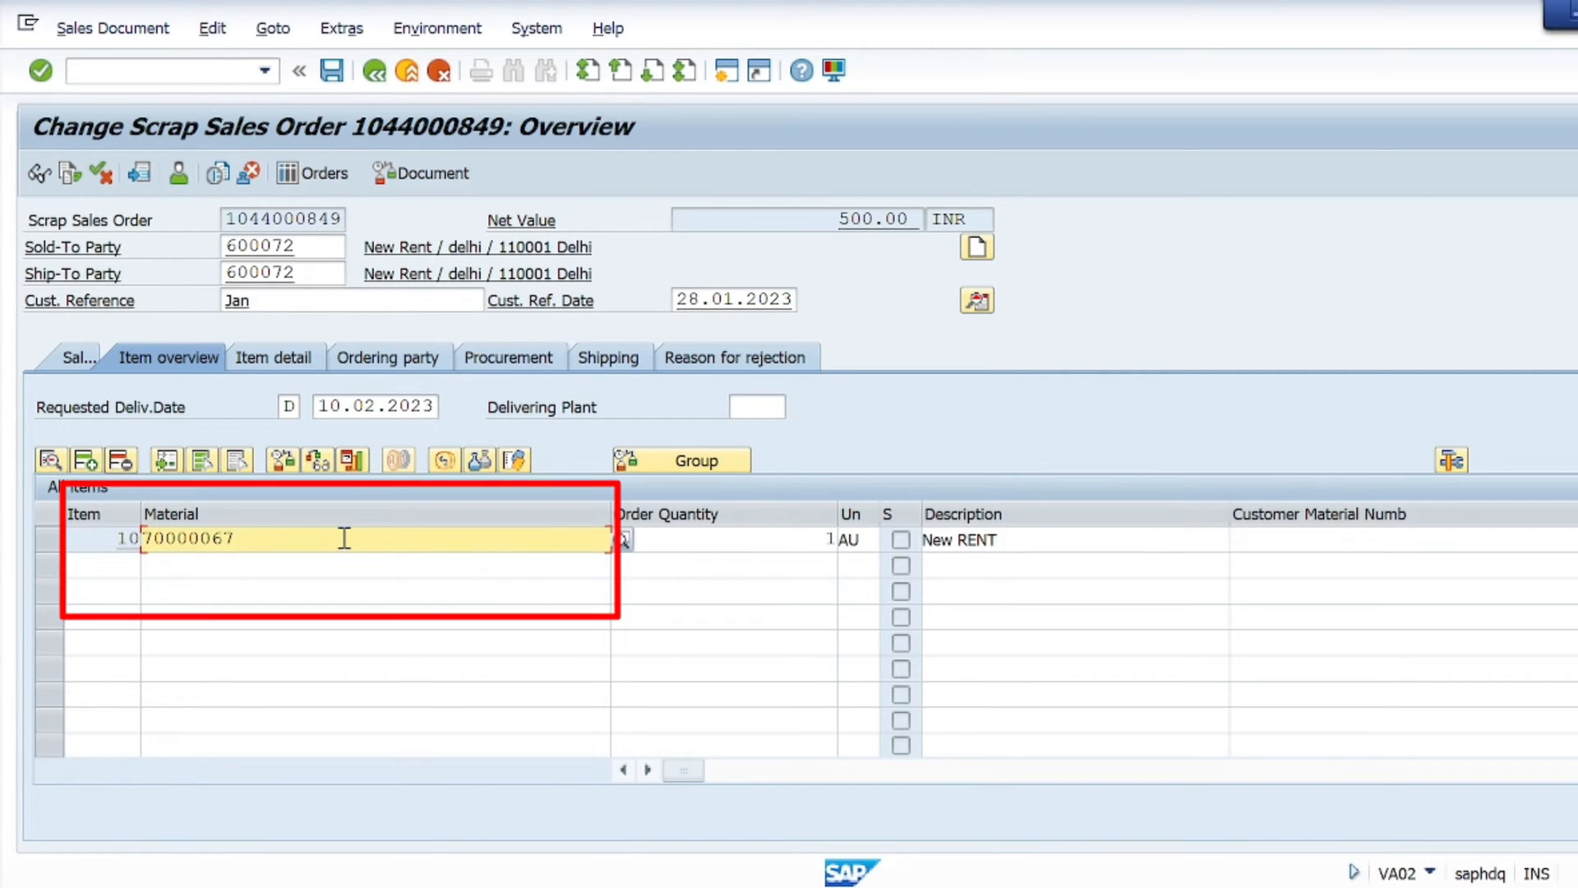
pyautogui.press('Down')
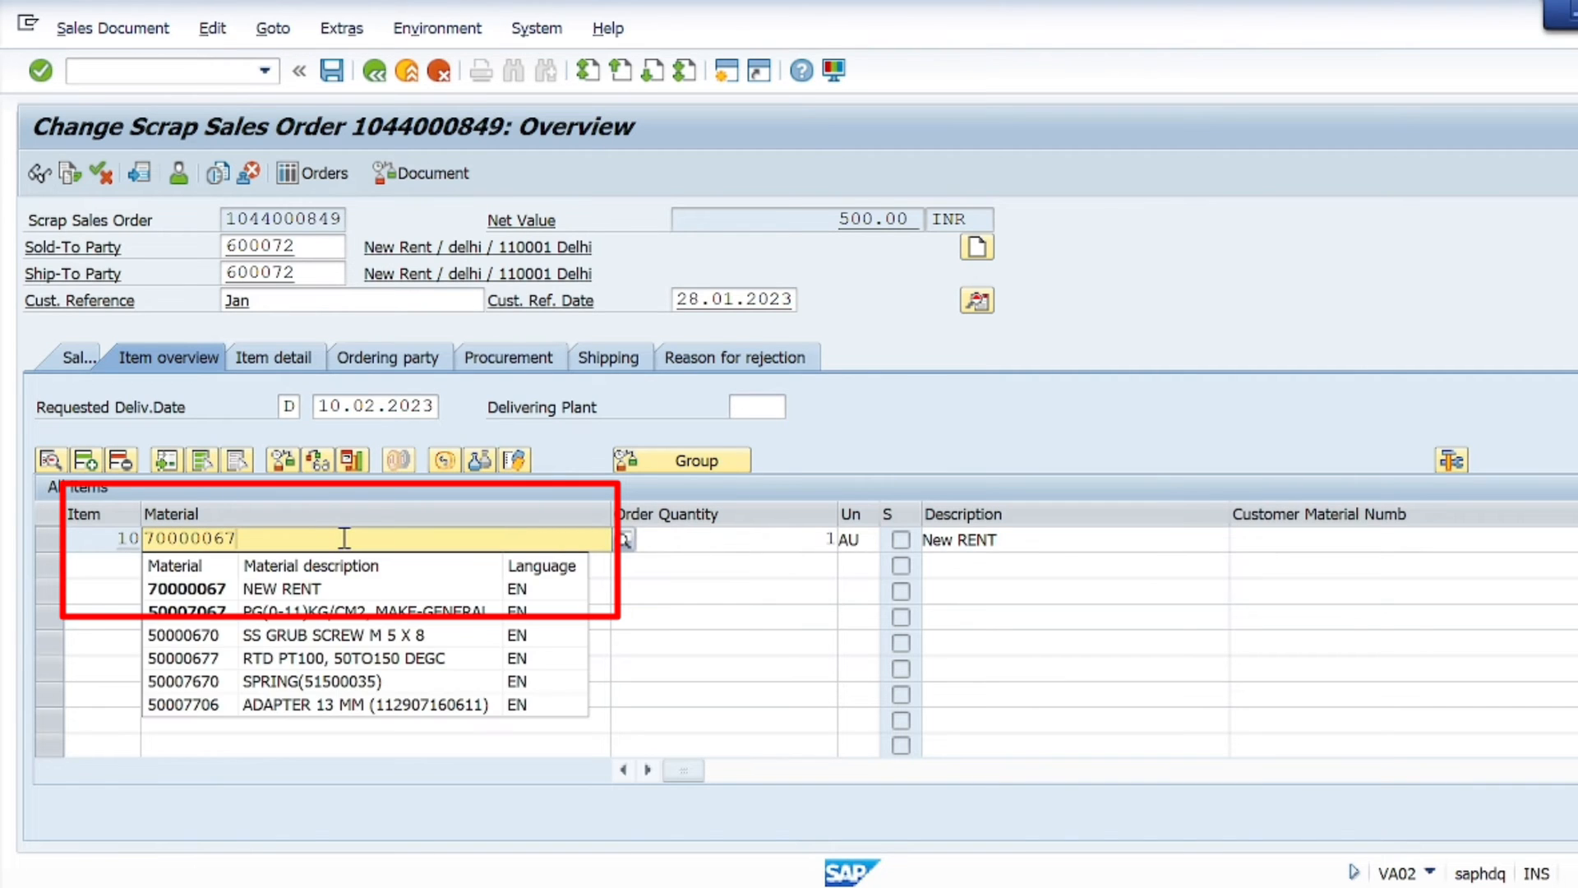
pyautogui.press('Down')
pyautogui.press('Return')
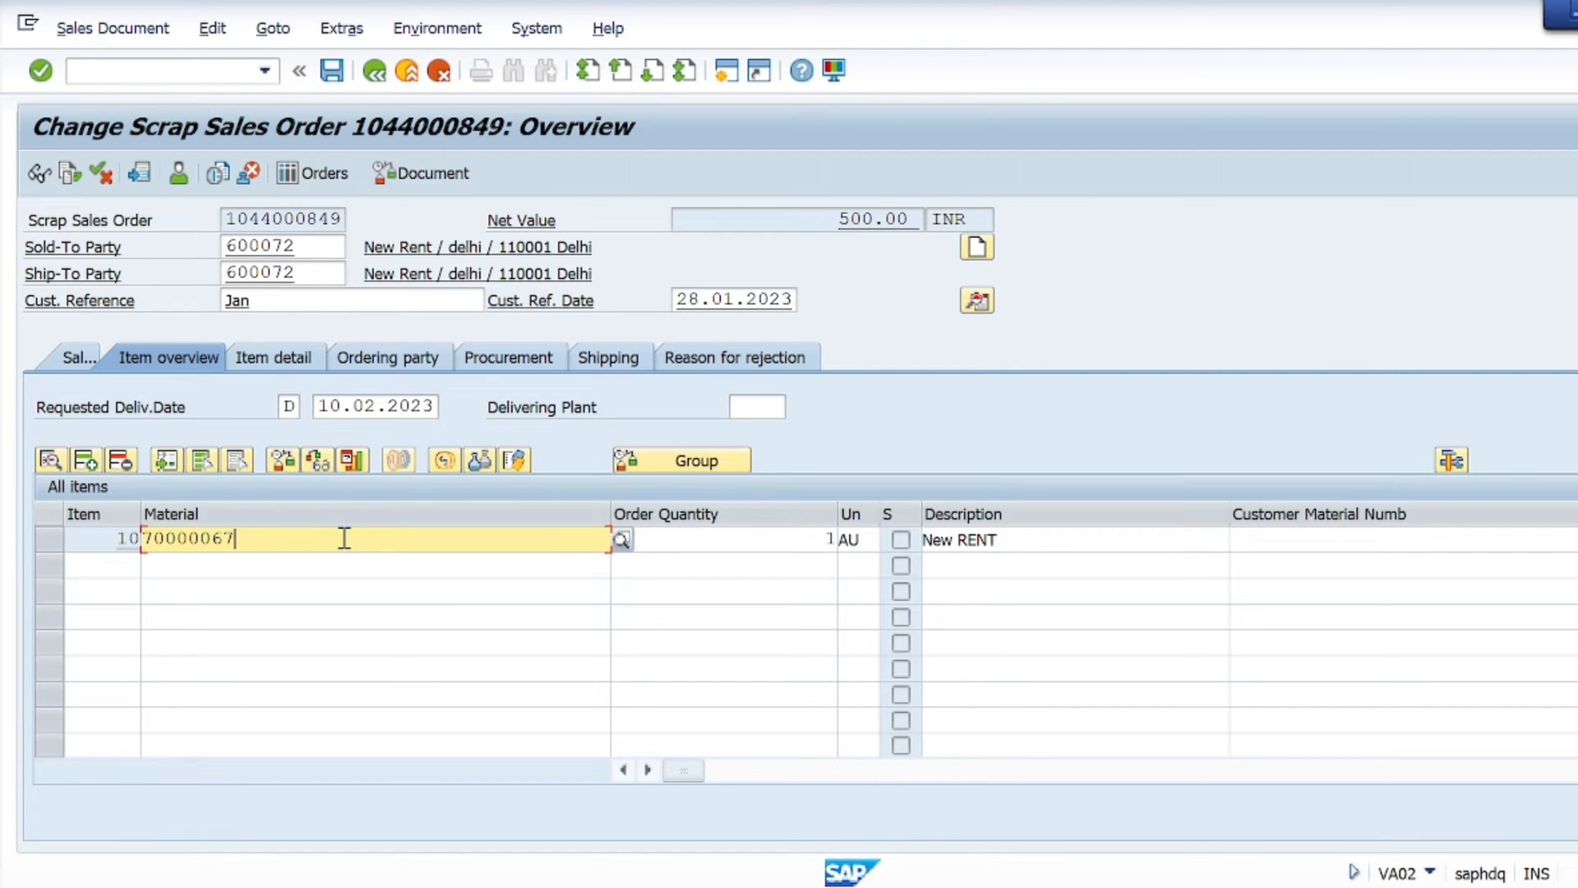
pyautogui.press('BackSpace')
pyautogui.write('3')
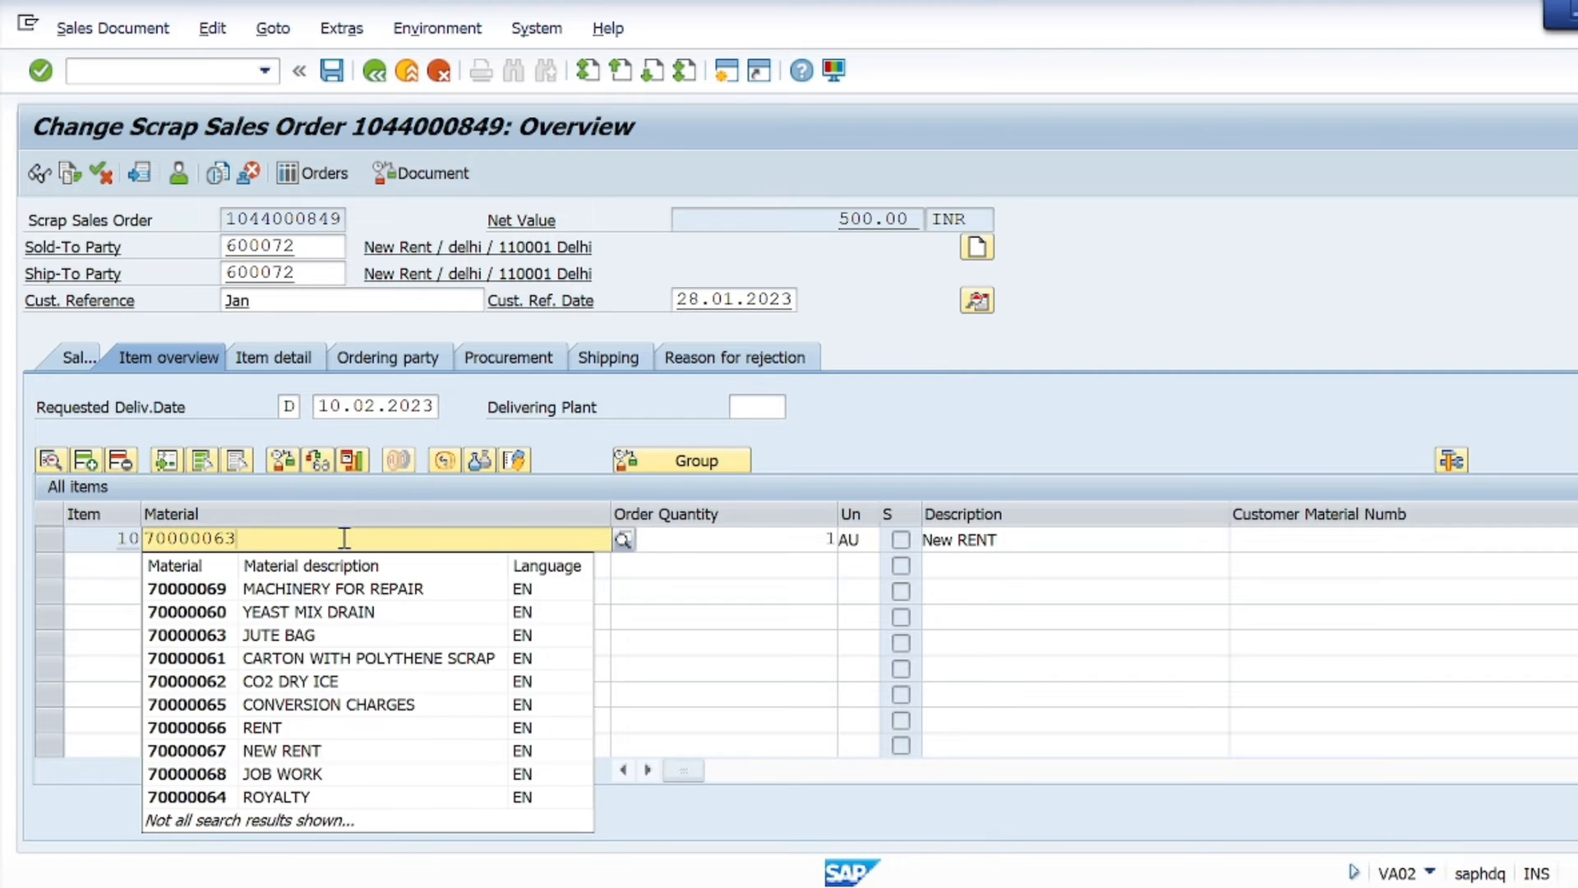
pyautogui.press('Down')
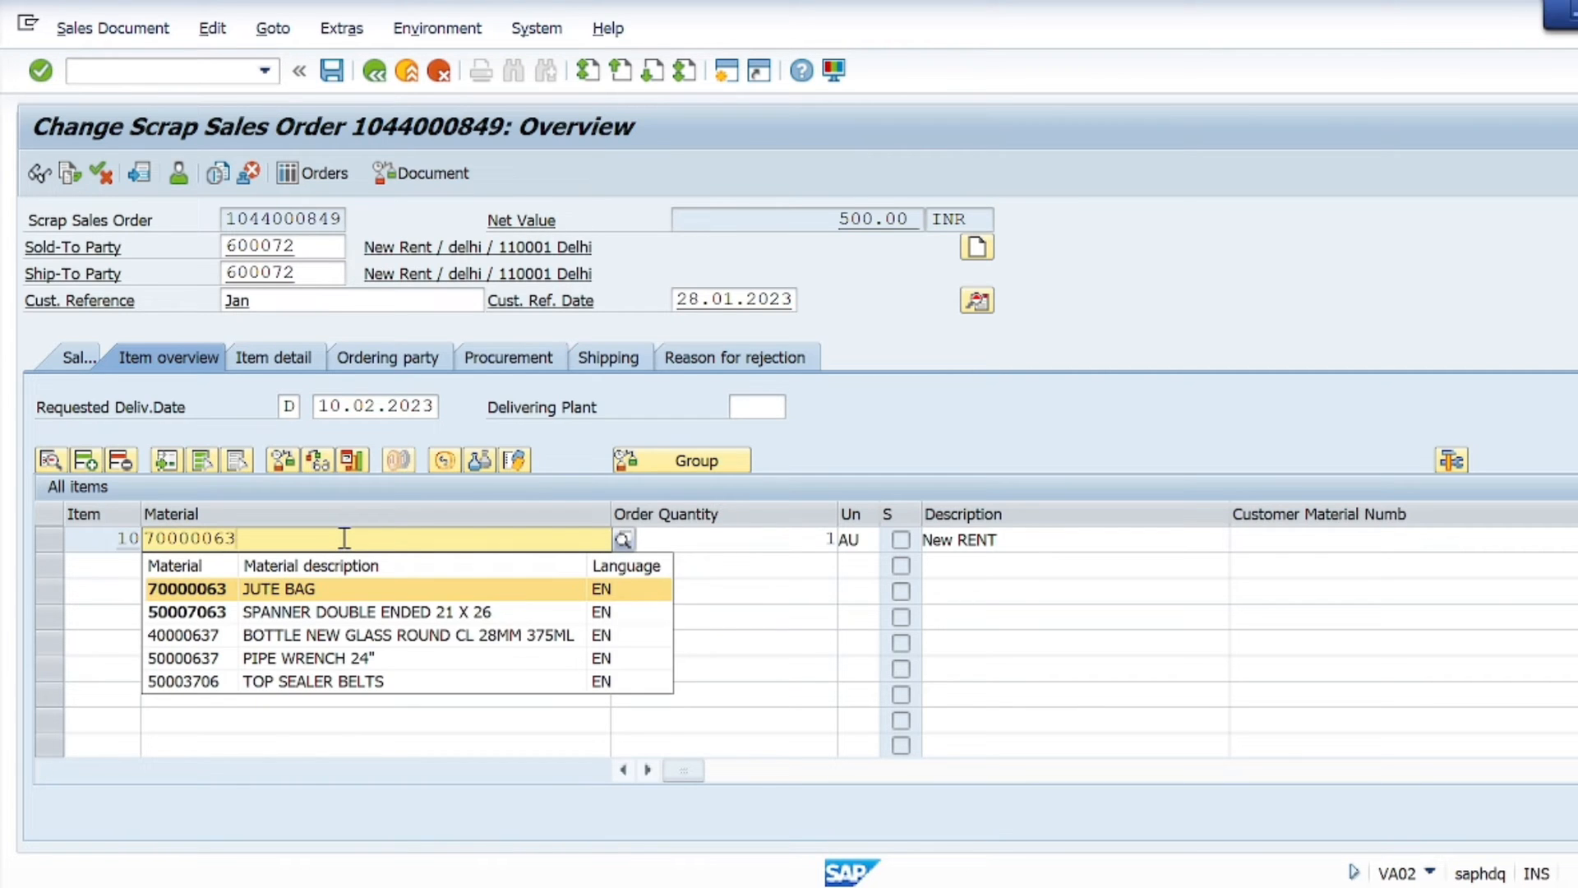
pyautogui.press('Return')
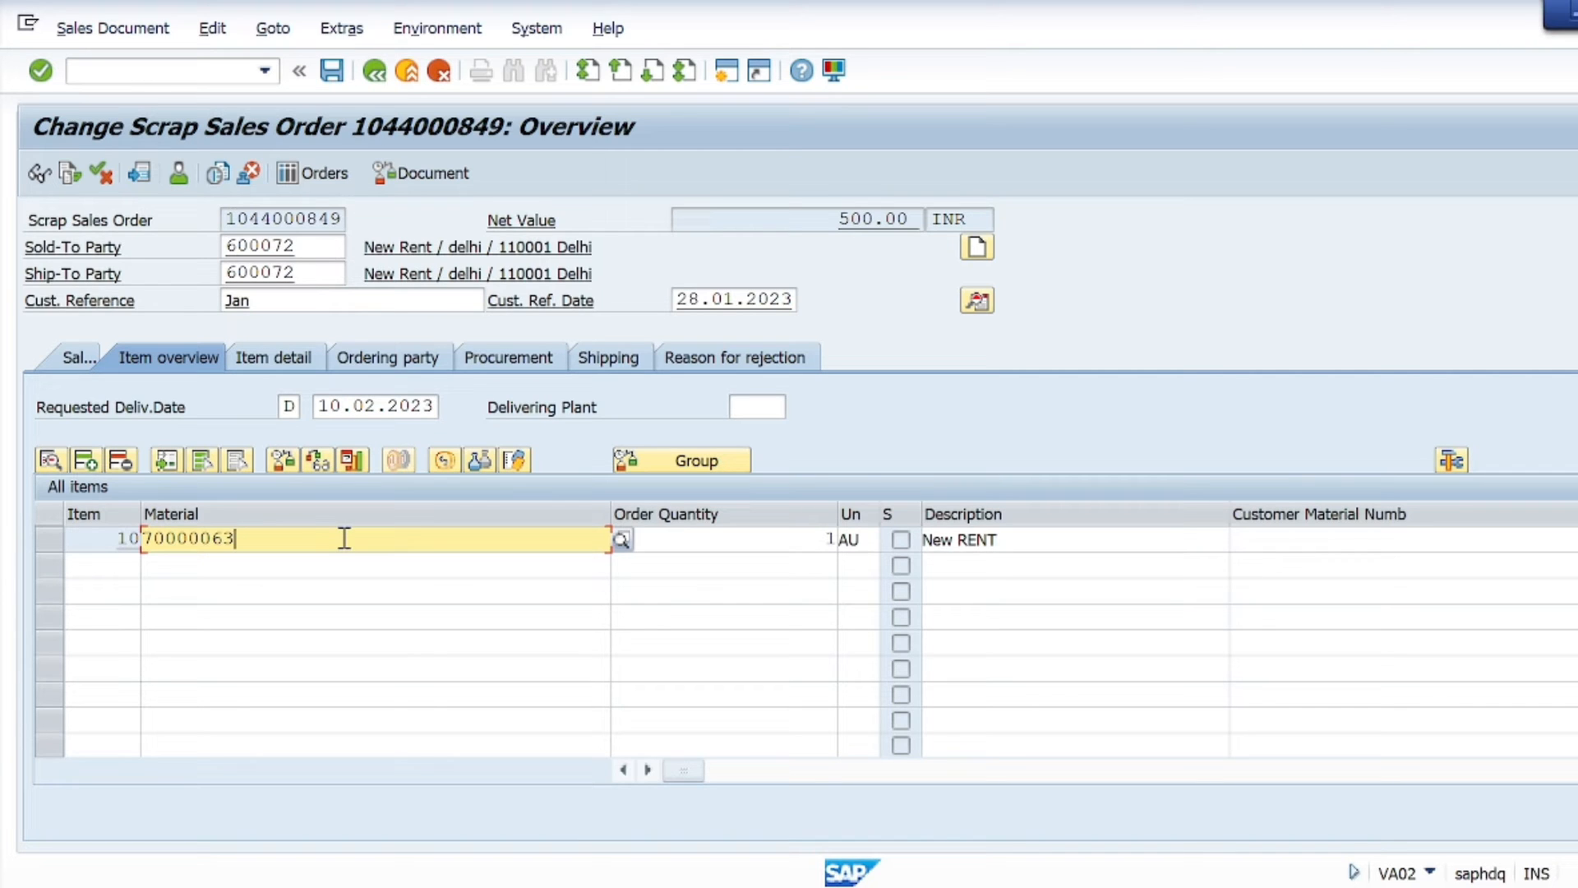
pyautogui.press('Tab')
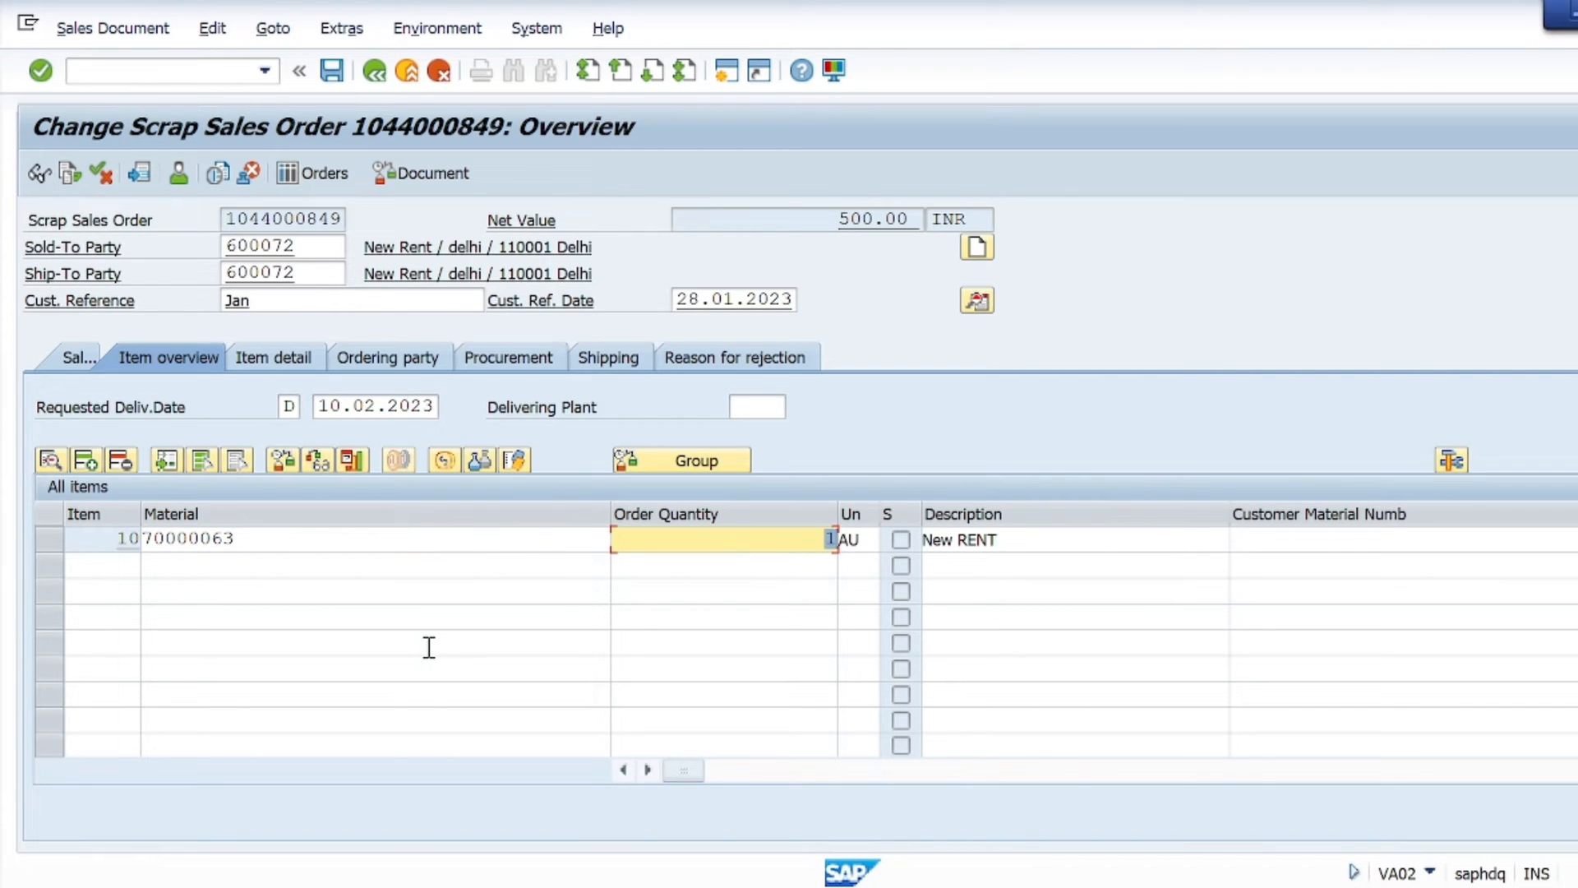
pyautogui.press('Return')
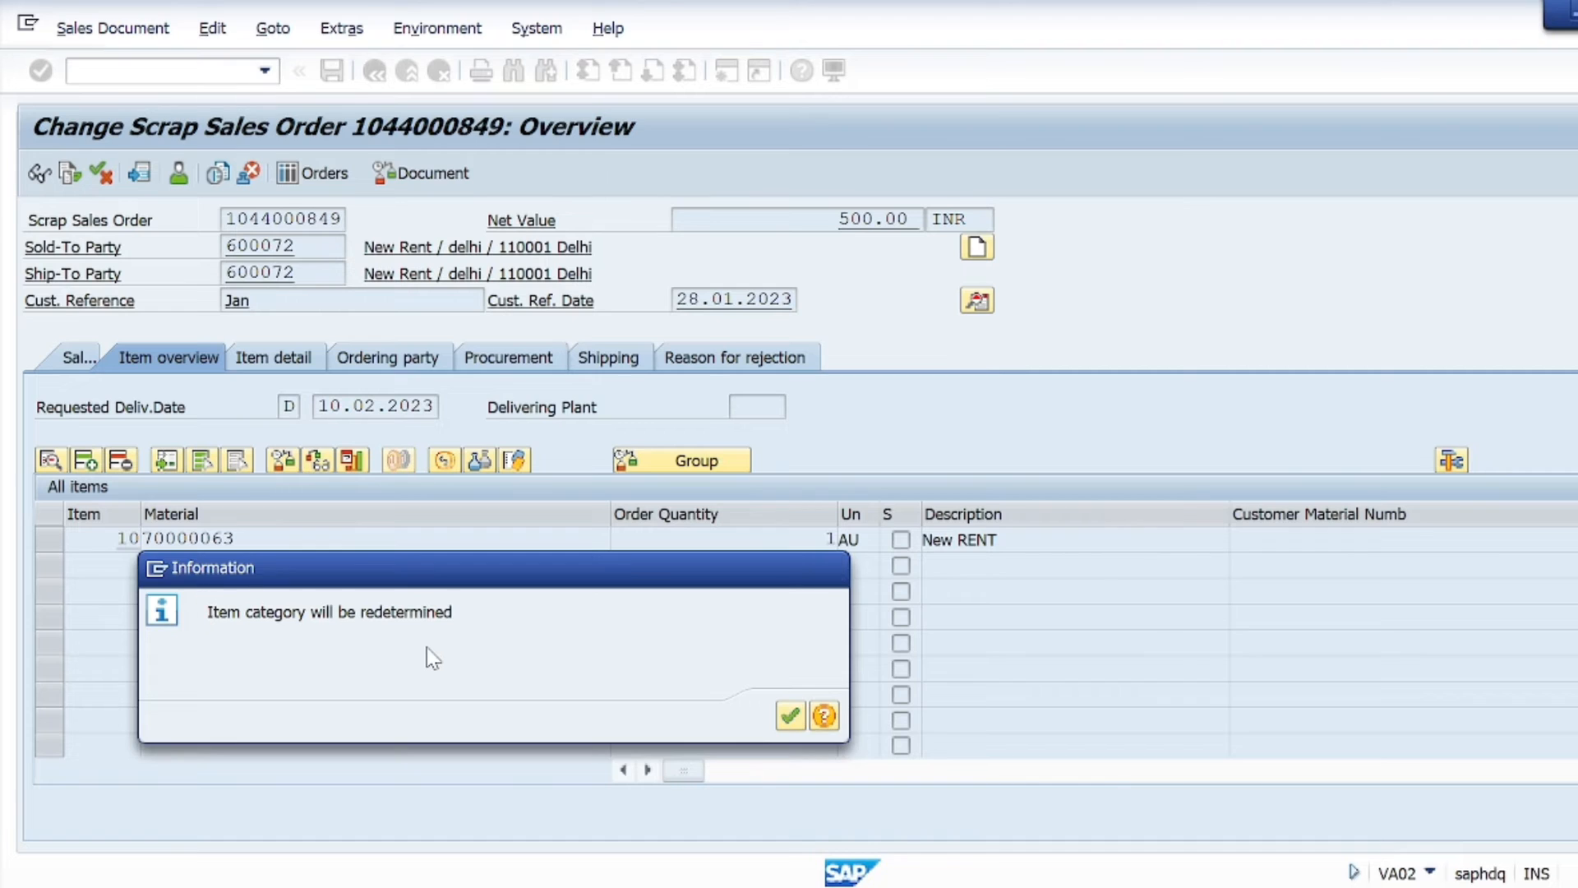
pyautogui.press('Return')
pyautogui.press('Return')
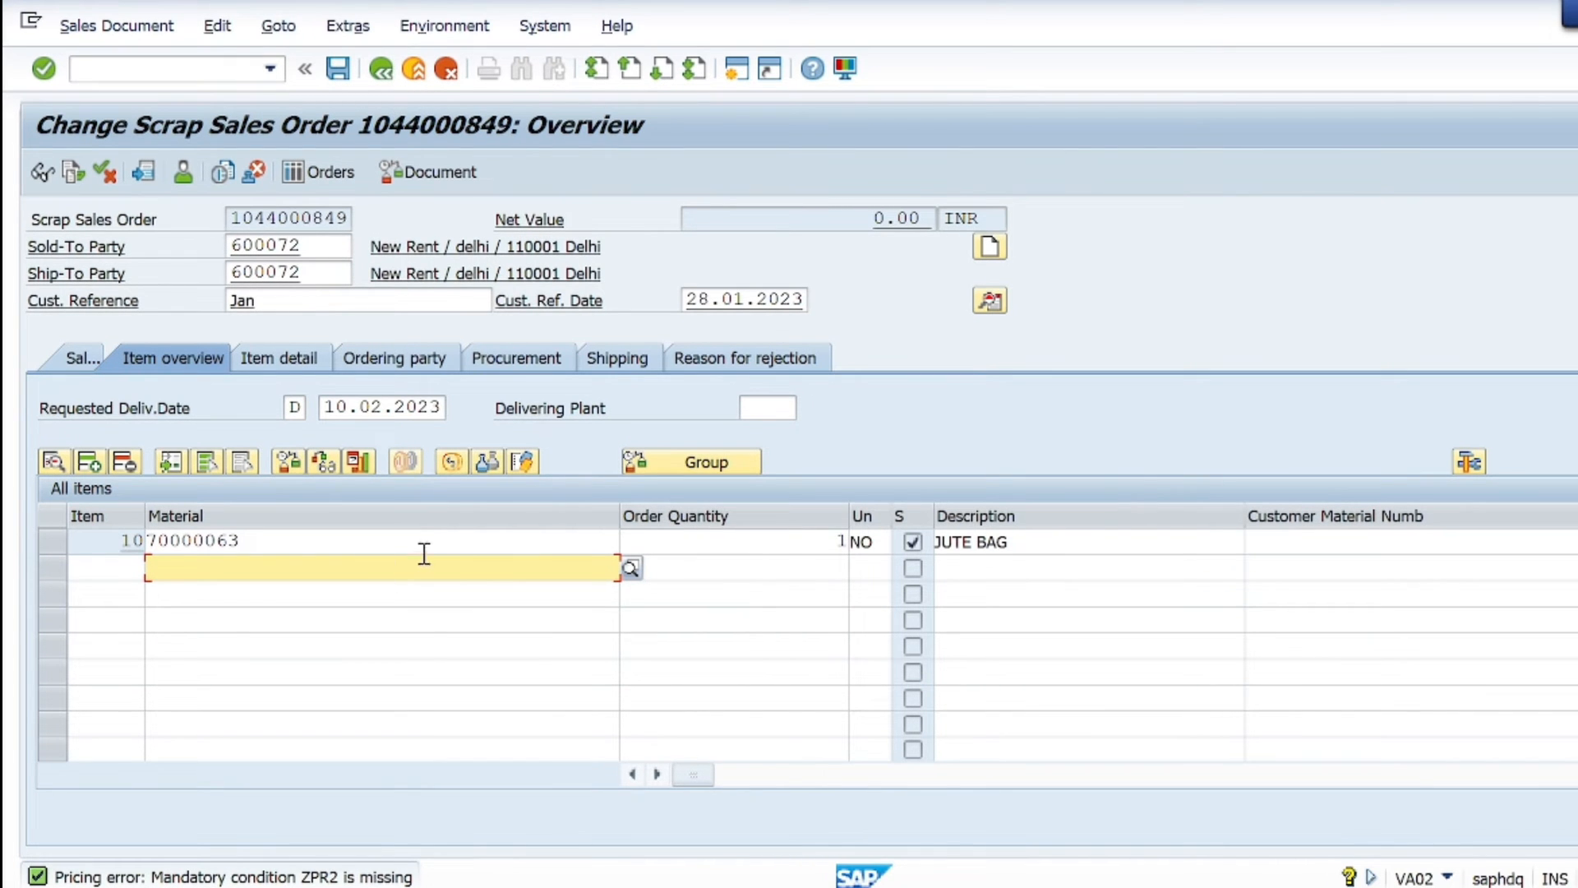
# - Add the ZPR2 pricing condition with an amount of 10 to the conditions of the JUTE BAG item
pyautogui.doubleClick(450, 543)
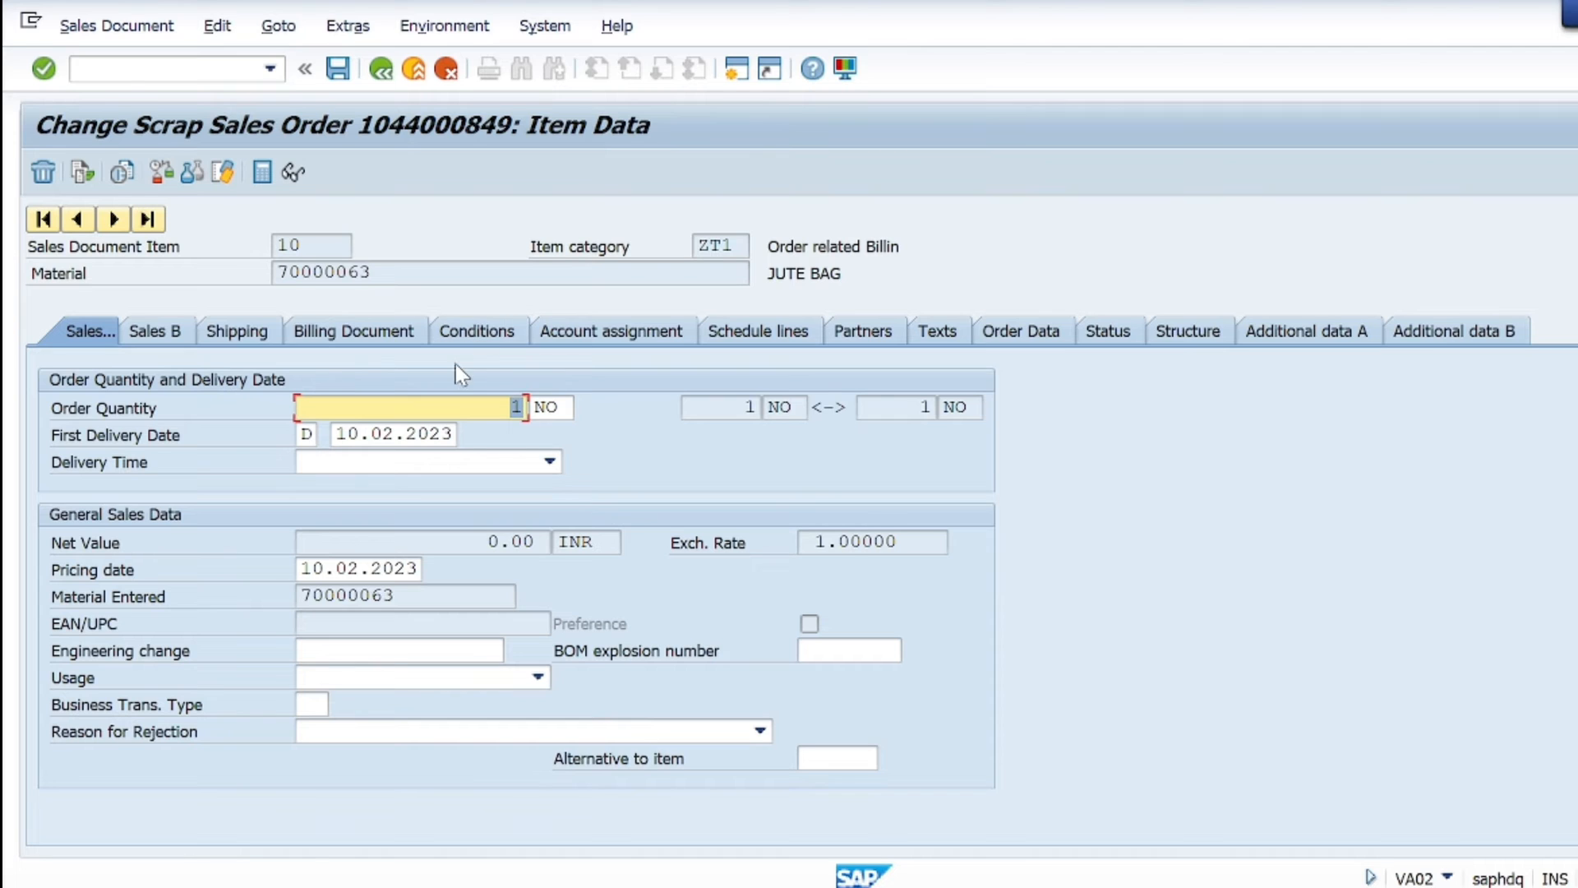
pyautogui.click(504, 329)
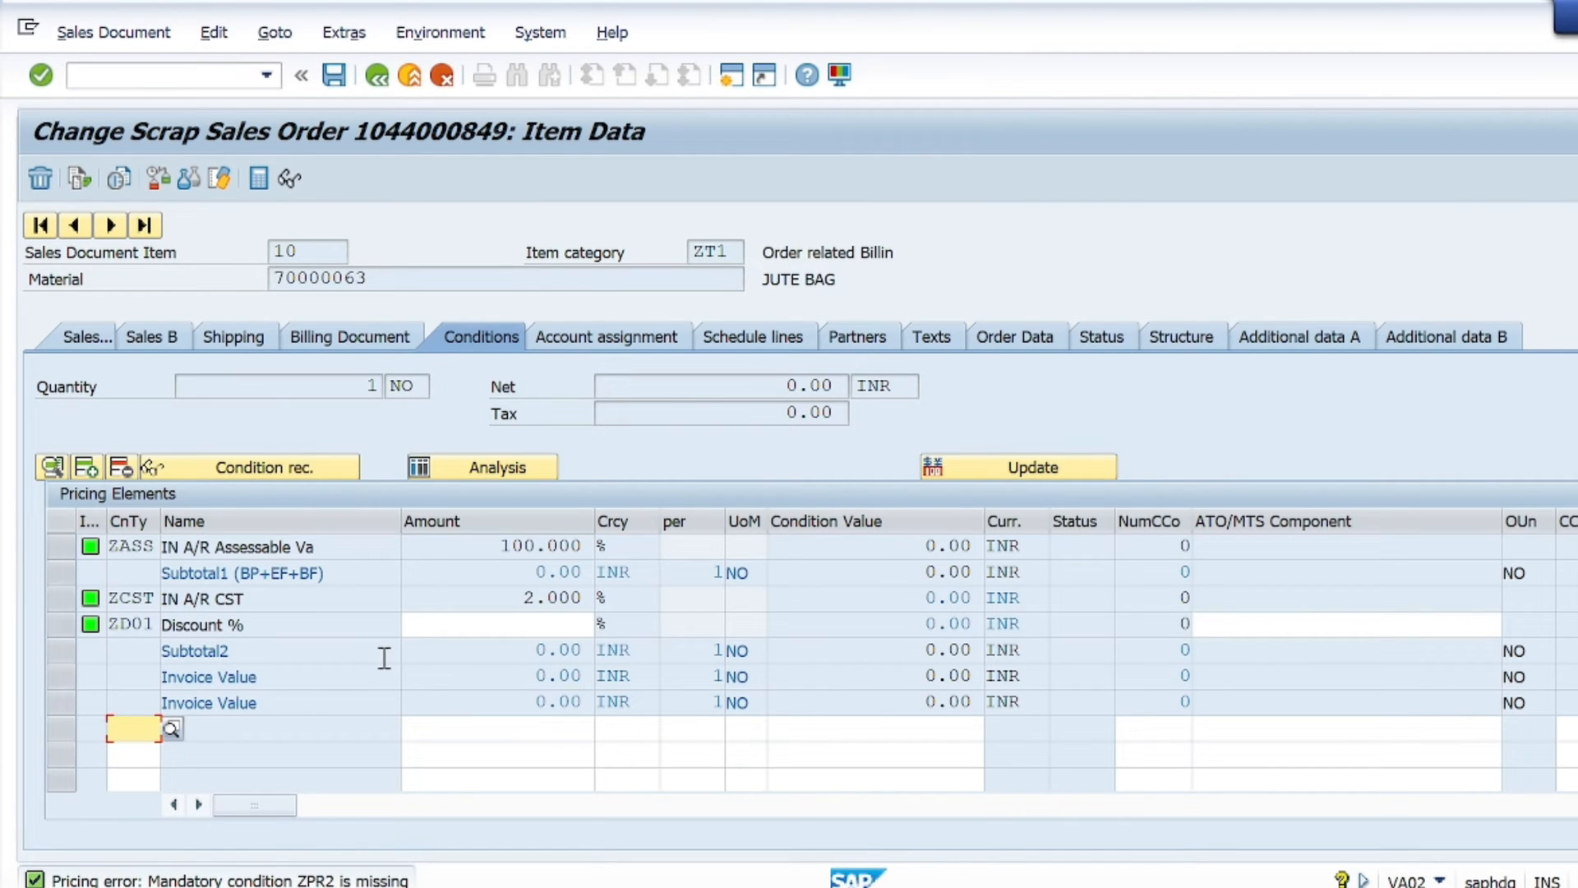
pyautogui.press('Down')
pyautogui.press('Down')
pyautogui.press('Return')
pyautogui.press('Tab')
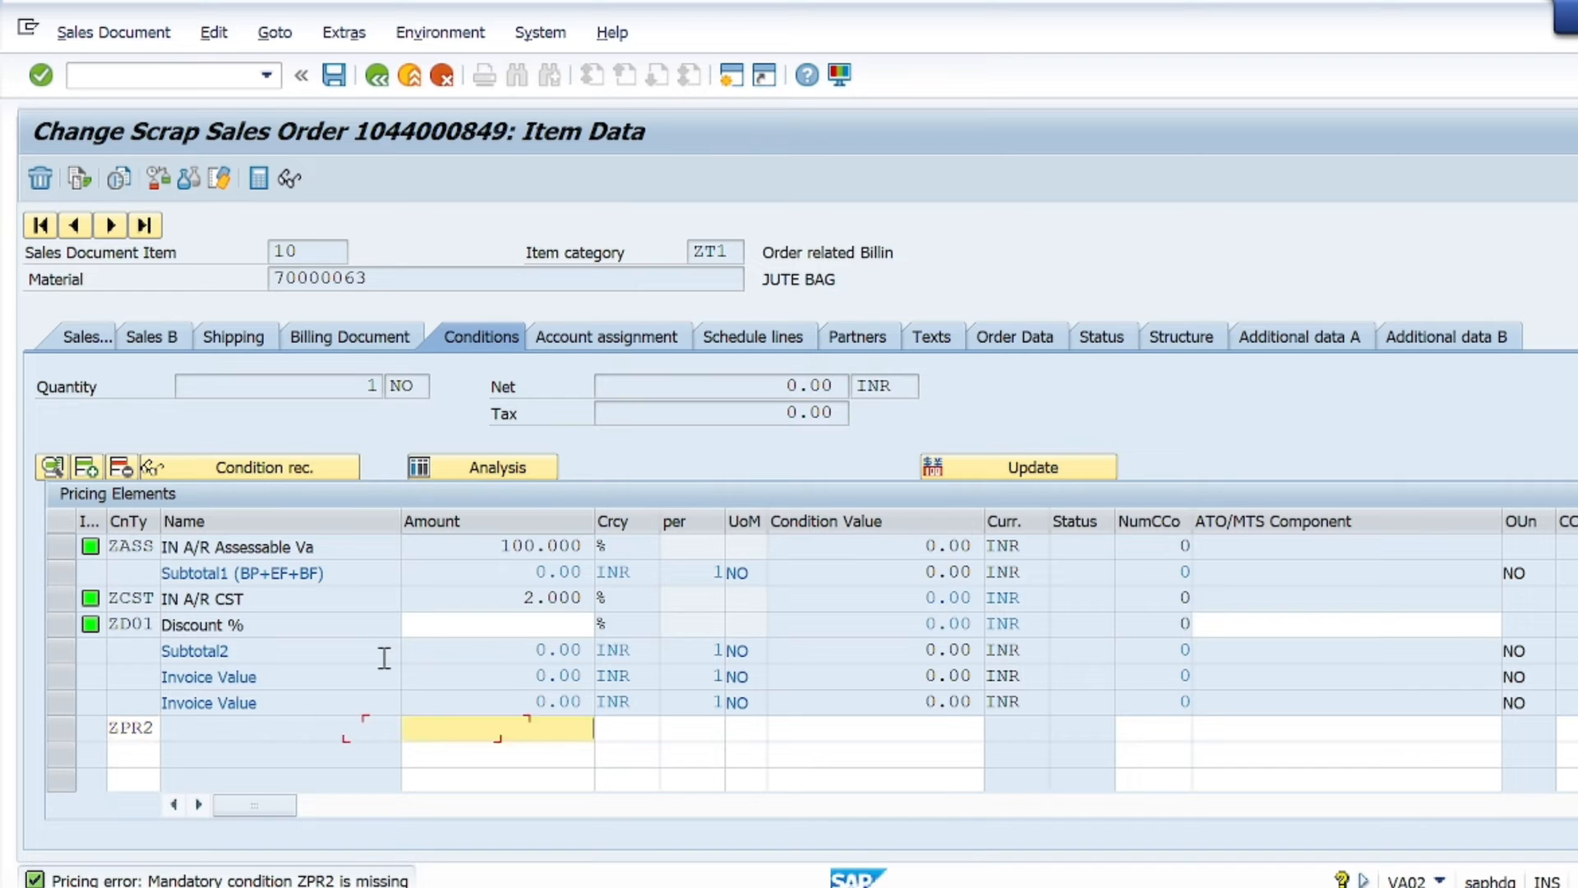
pyautogui.write('10')
pyautogui.press('Return')
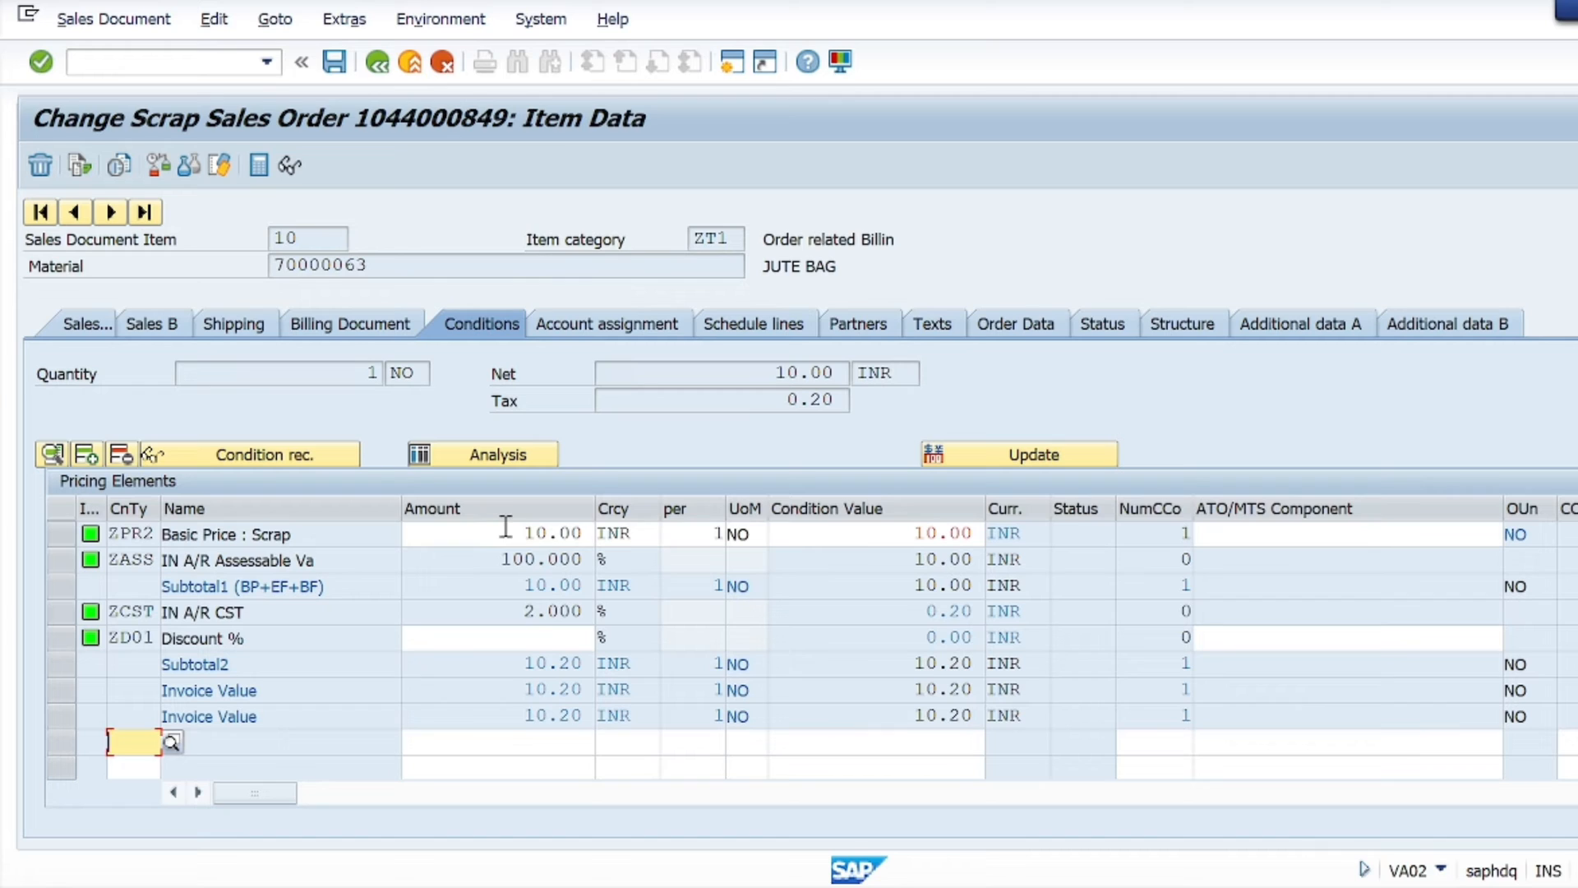
# - Set the amount of the ZPR2 basic price condition to 20 INR
pyautogui.click(511, 535)
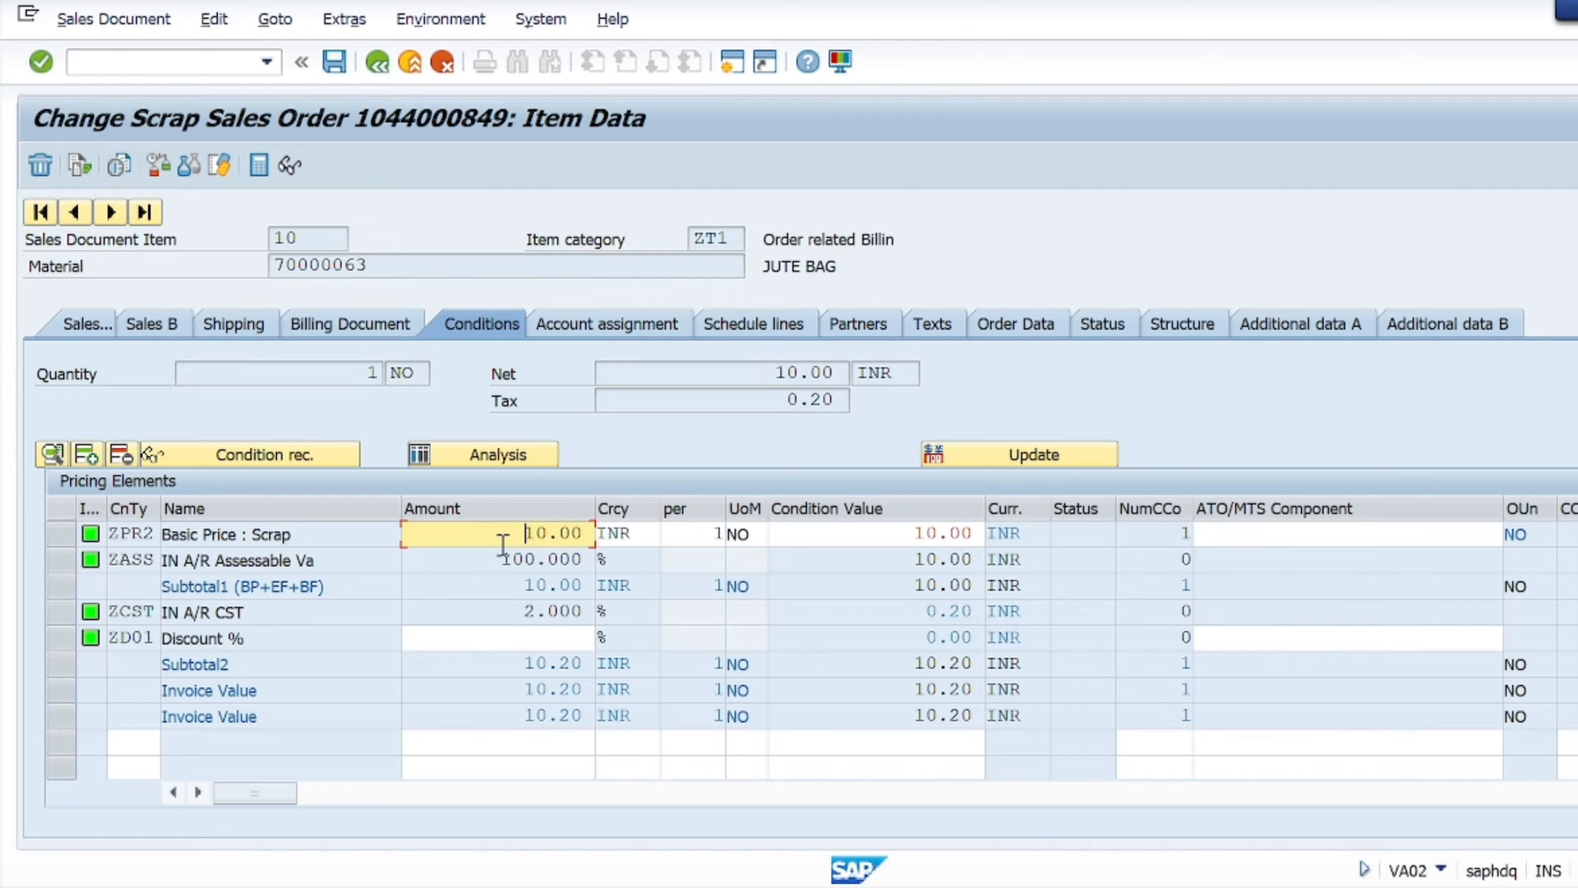
pyautogui.press('Delete')
pyautogui.press('Delete')
pyautogui.press('Delete')
pyautogui.press('Delete')
pyautogui.press('Delete')
pyautogui.write('2000')
pyautogui.press('BackSpace')
pyautogui.press('BackSpace')
pyautogui.press('Return')
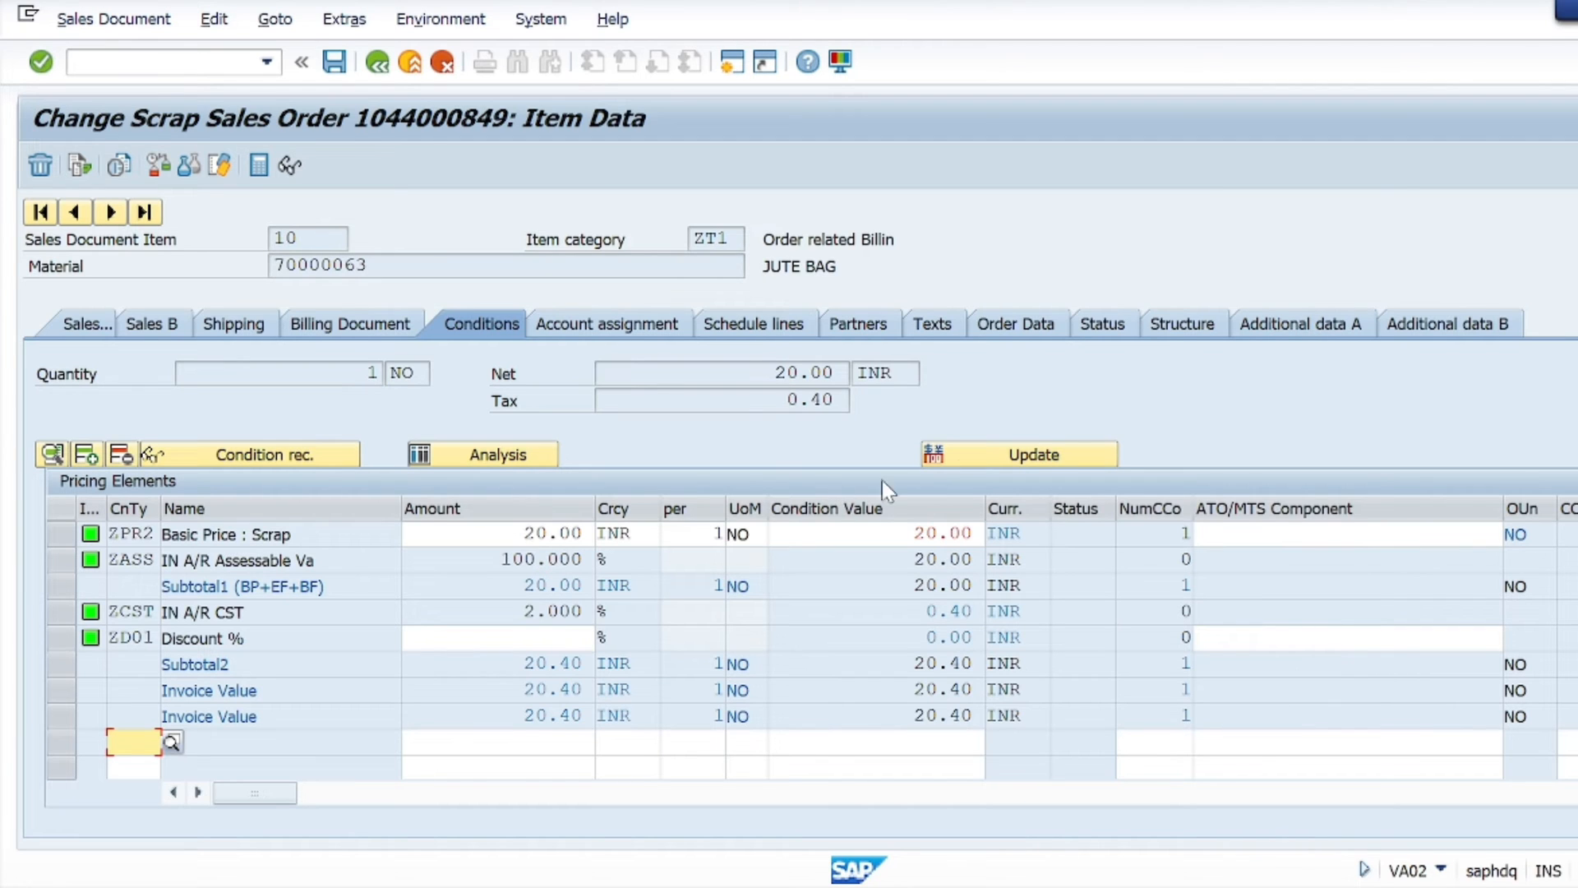
# - Update the item's pricing with type C, which copies manual pricing elements, and return to the order overview
pyautogui.click(1048, 452)
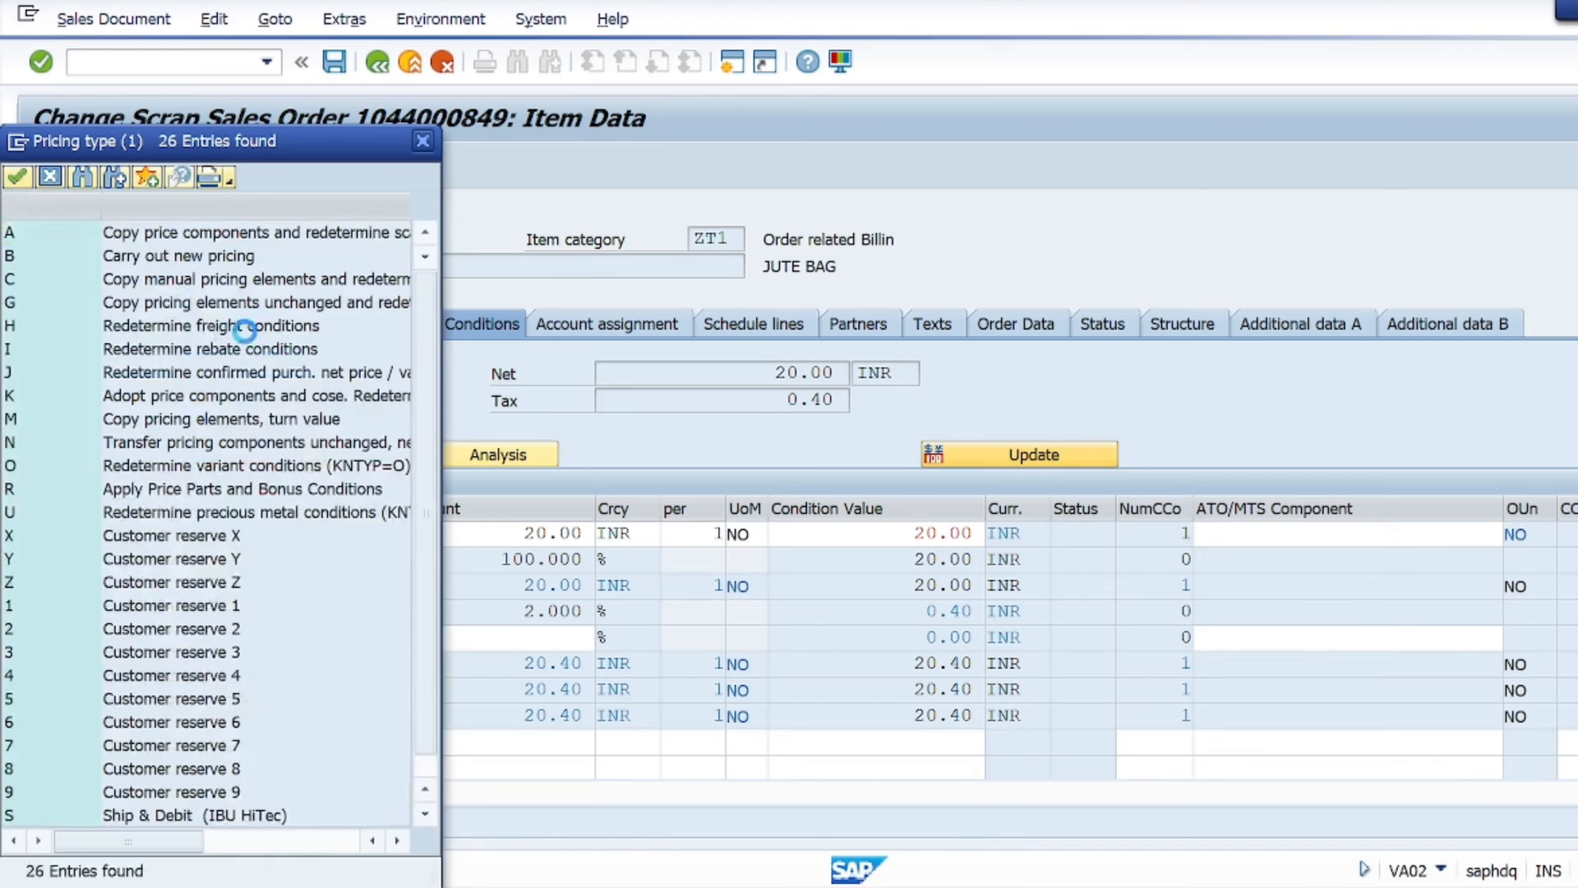
pyautogui.doubleClick(256, 279)
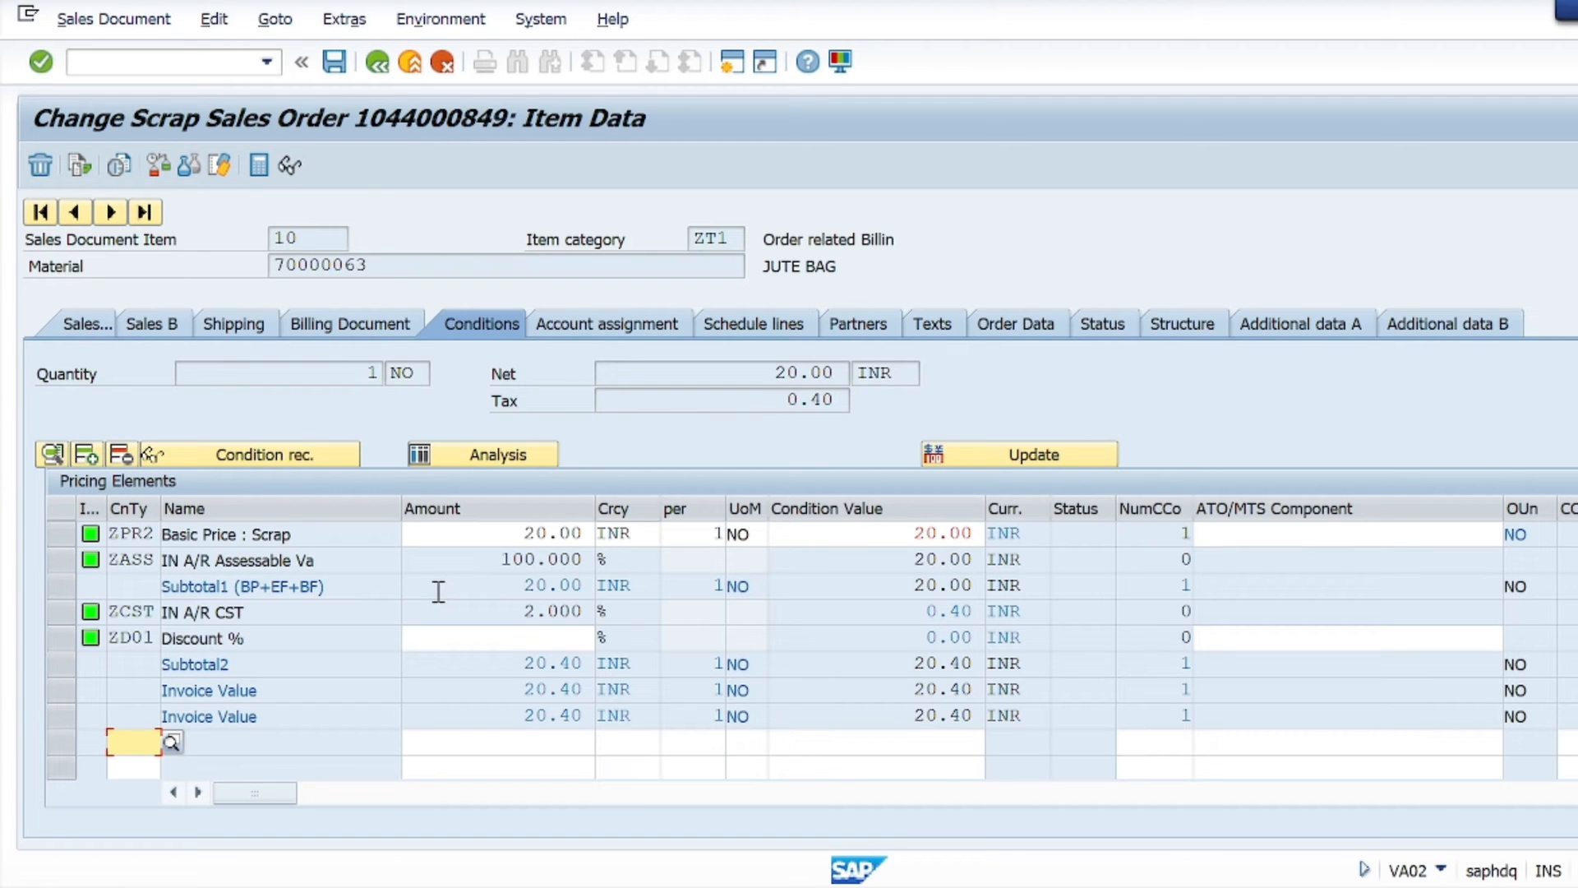
pyautogui.click(376, 63)
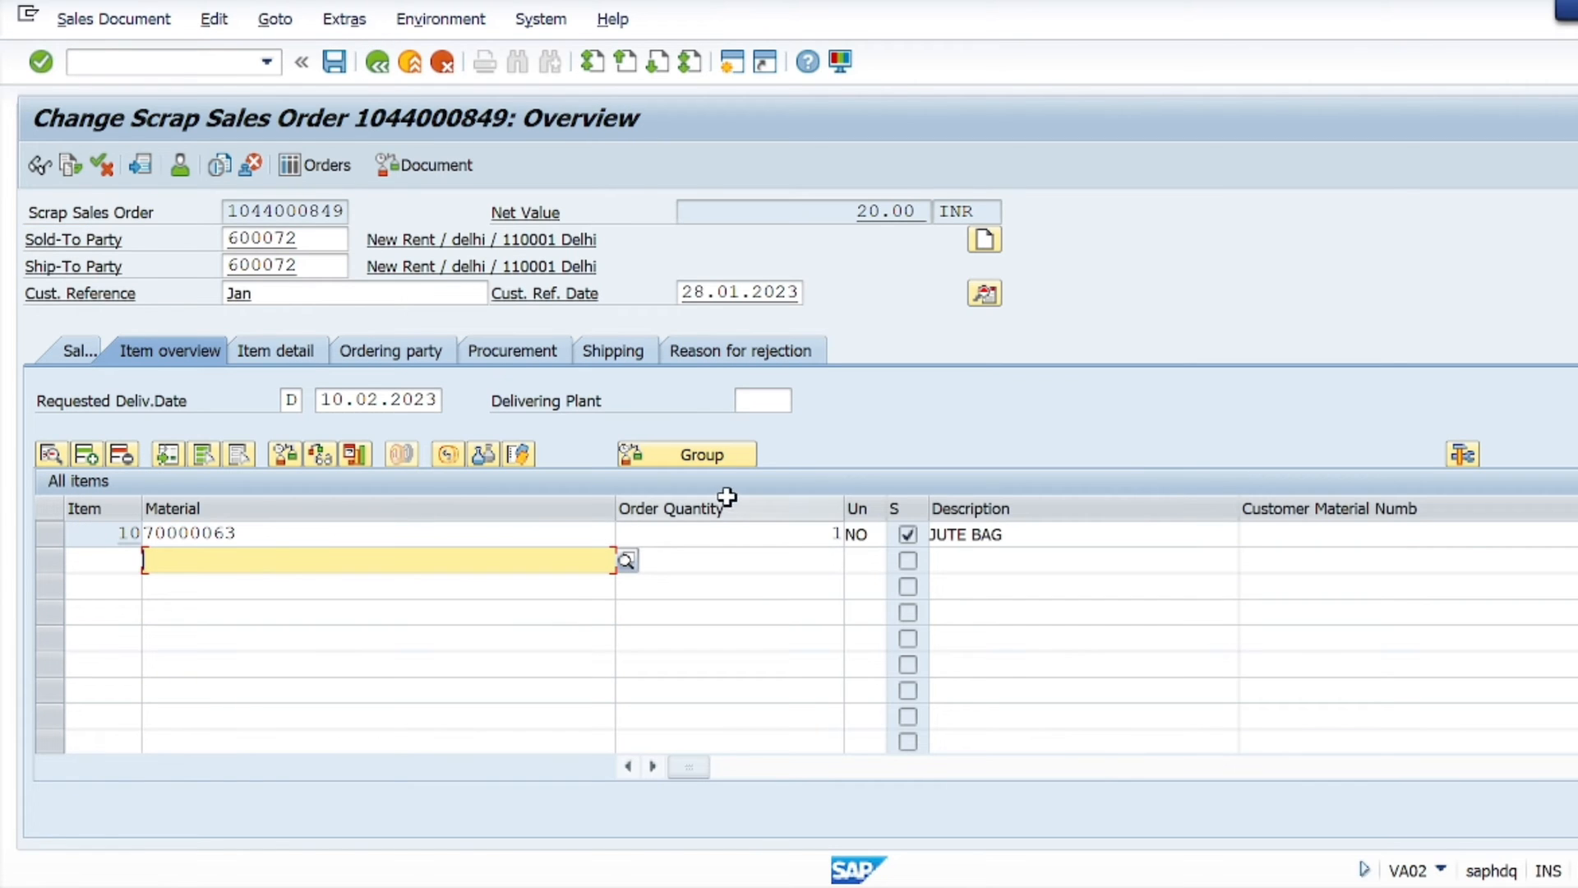
# - Set the order quantity of the JUTE BAG item to 2 and check the plant assigned to it
pyautogui.click(804, 530)
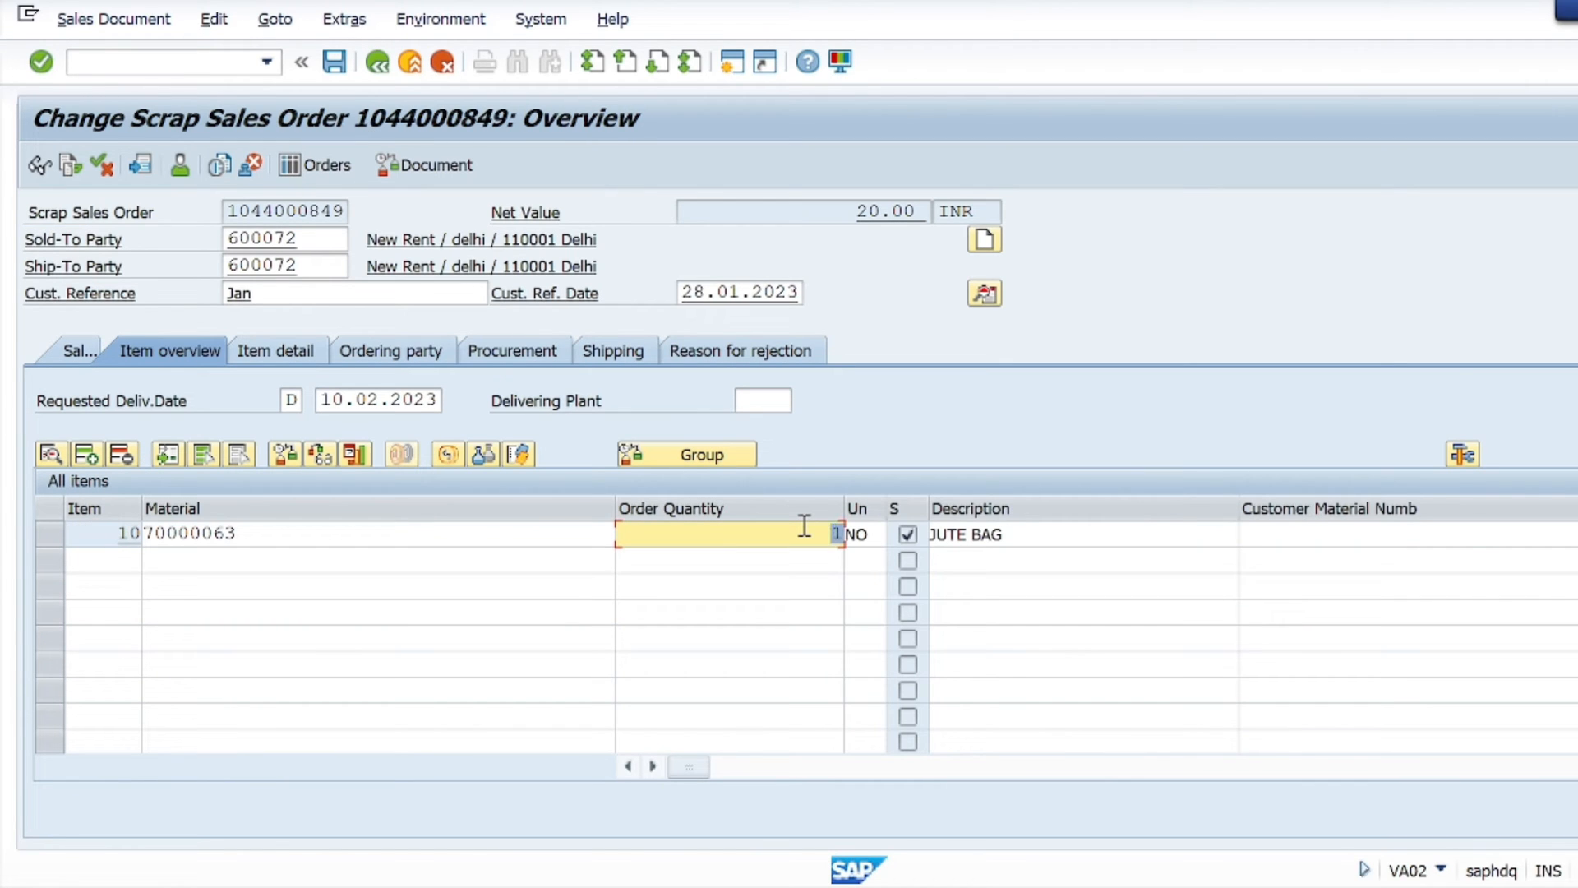
pyautogui.write('2')
pyautogui.press('Return')
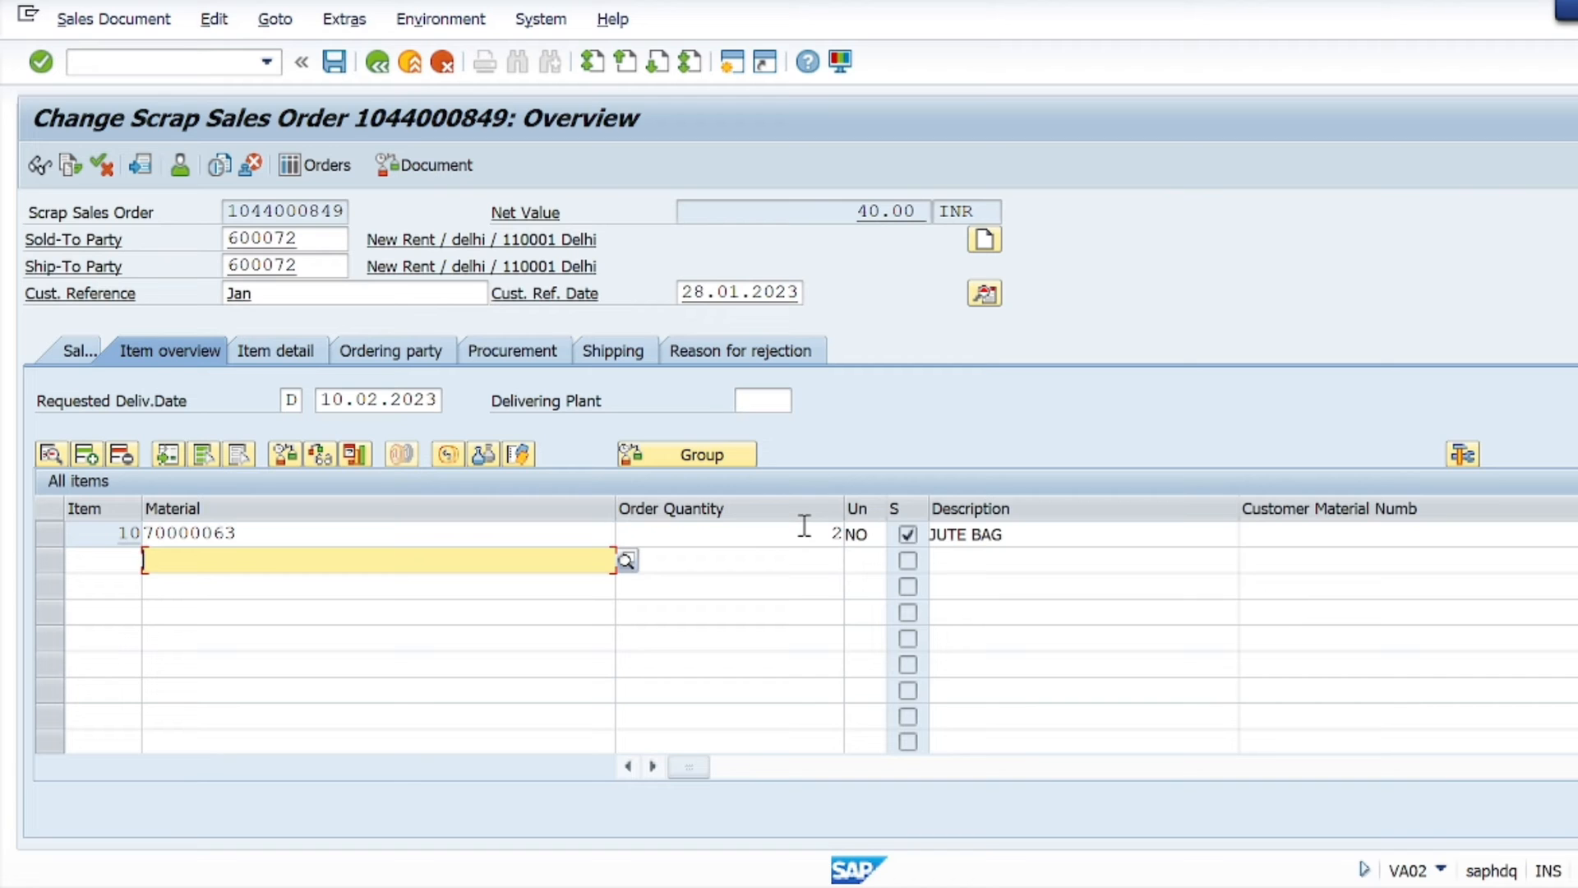
pyautogui.moveTo(697, 769); pyautogui.dragTo(934, 777)
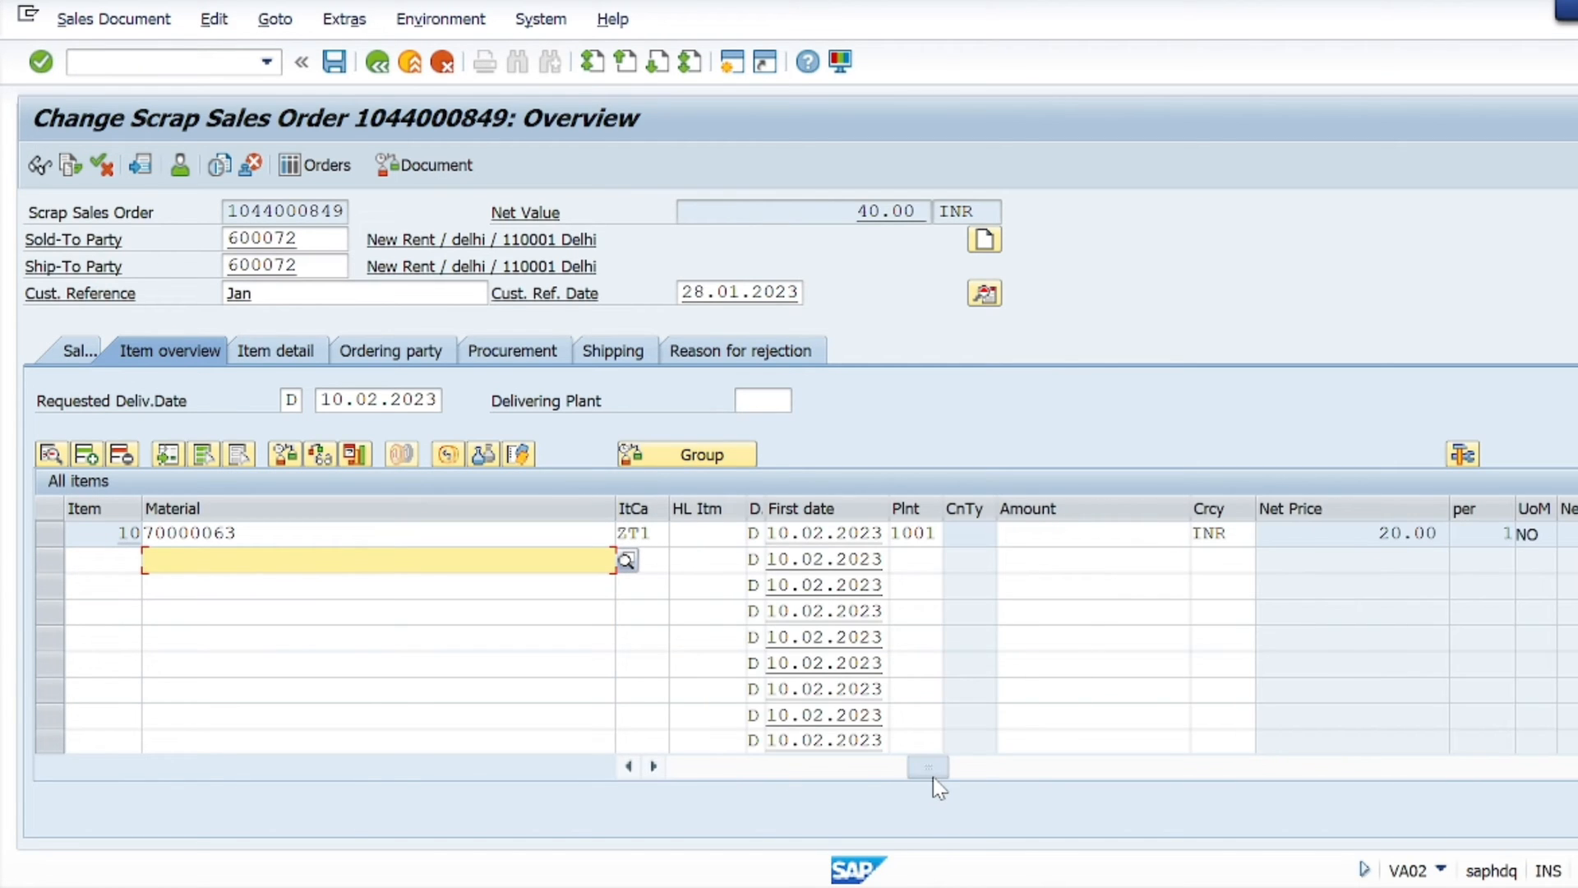
pyautogui.click(928, 530)
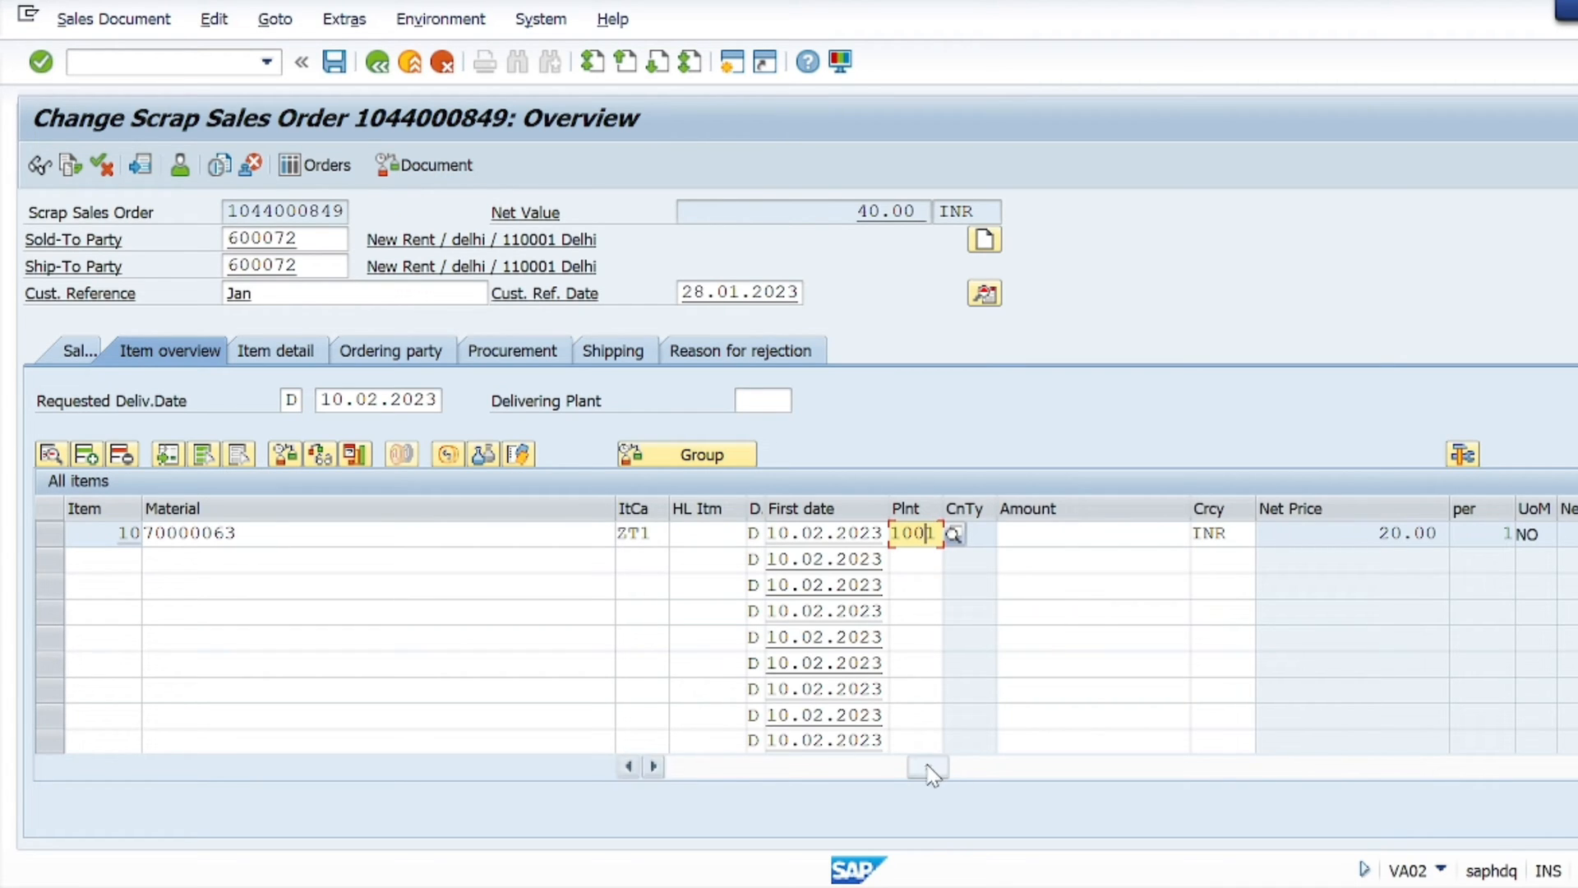
pyautogui.moveTo(926, 766); pyautogui.dragTo(621, 740)
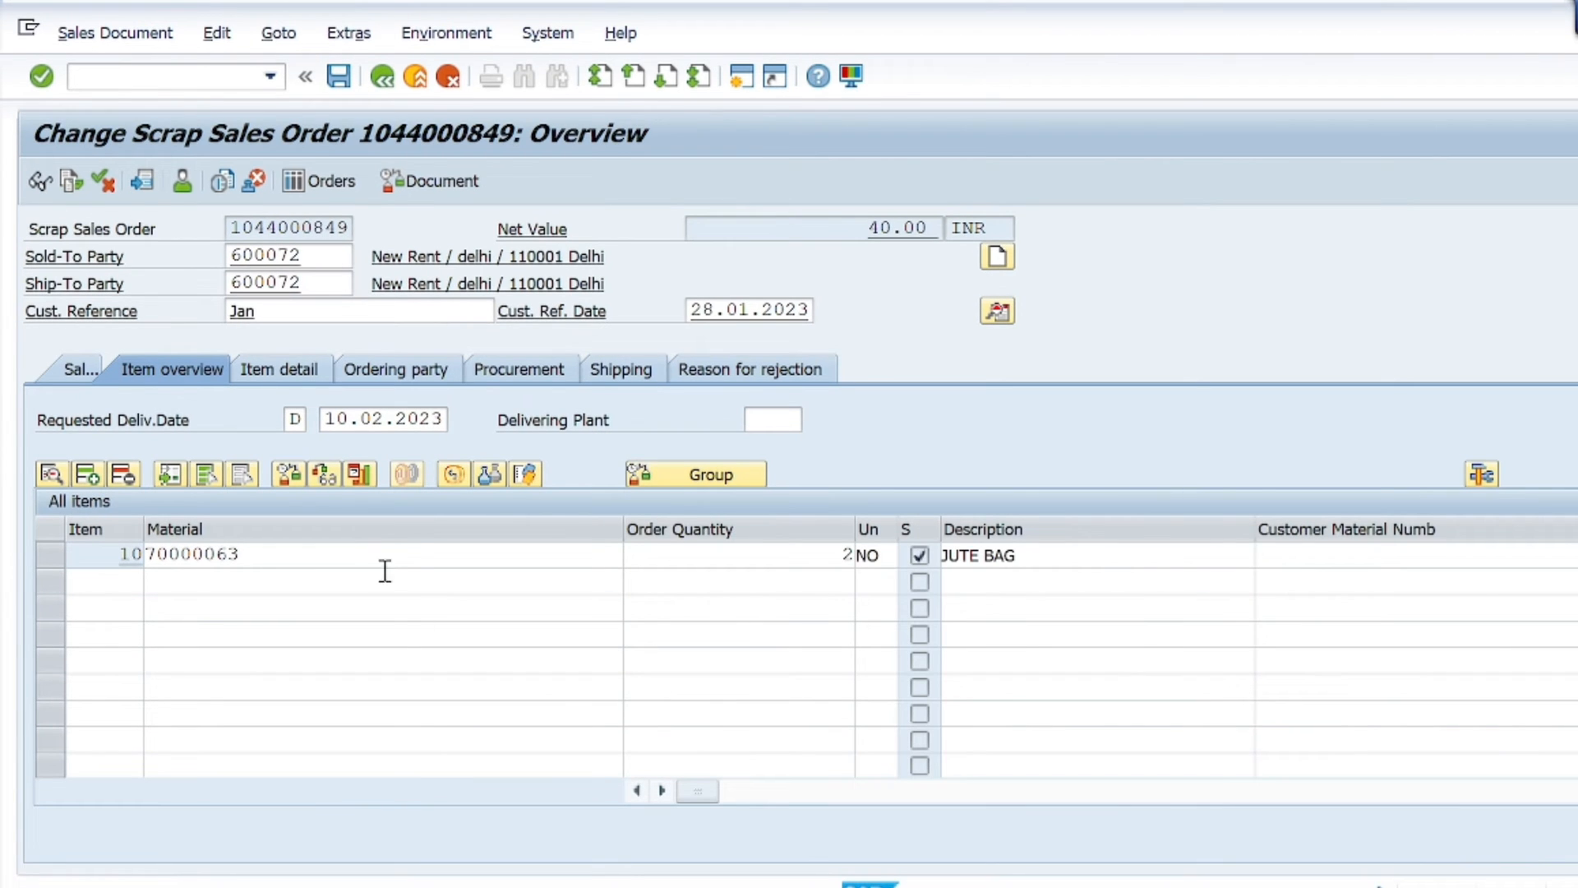
pyautogui.click(415, 553)
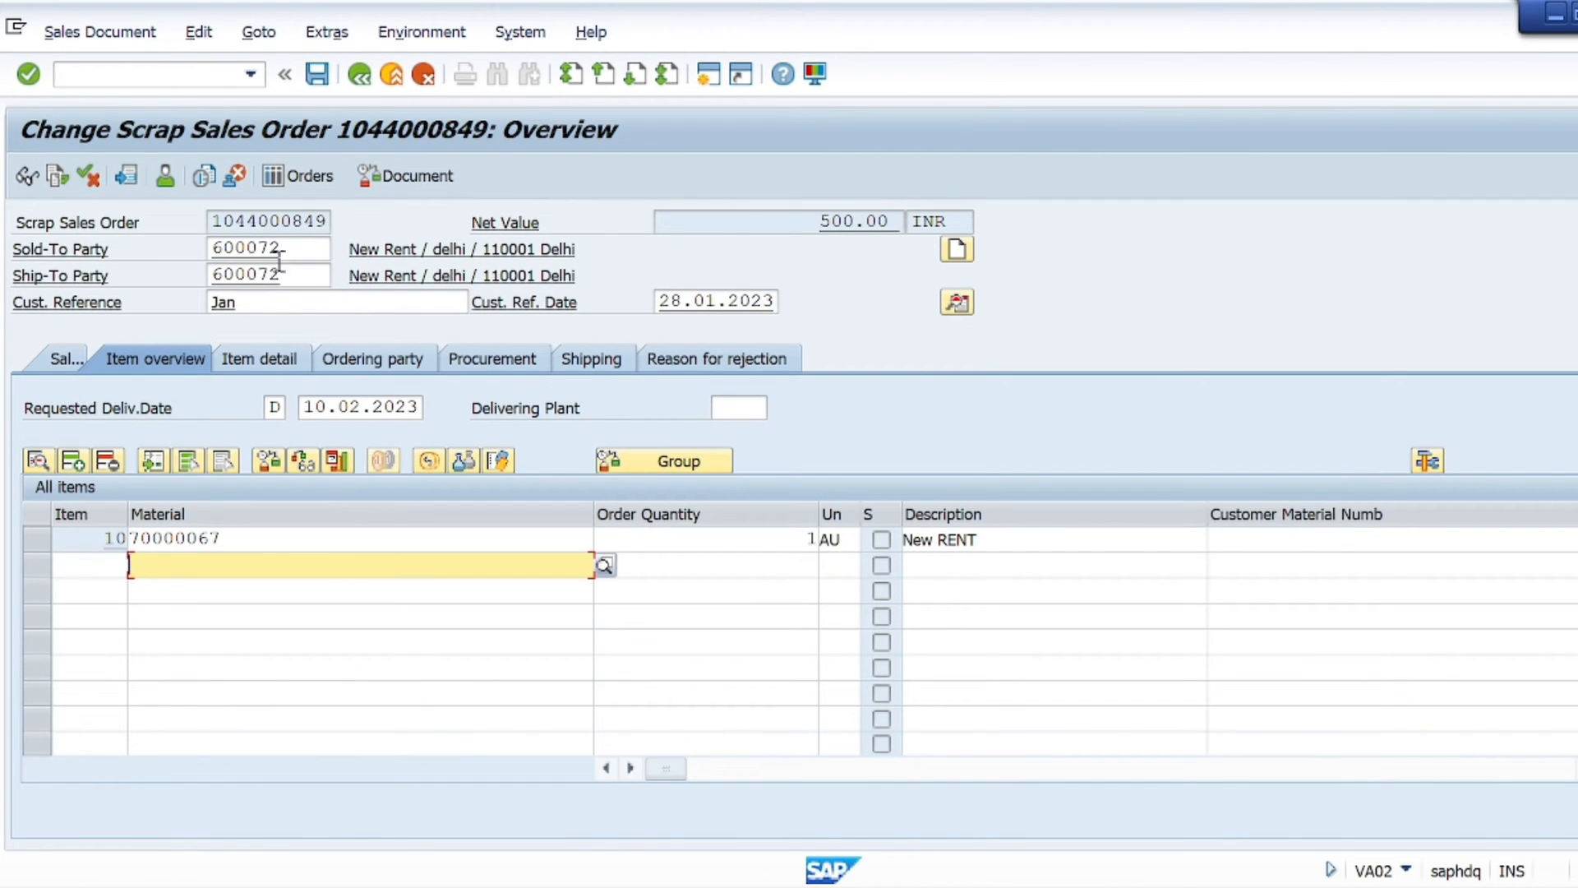
# - Replace the sold-to party with another customer number and accept the redetermination of the plant and shipping point
pyautogui.click(315, 243)
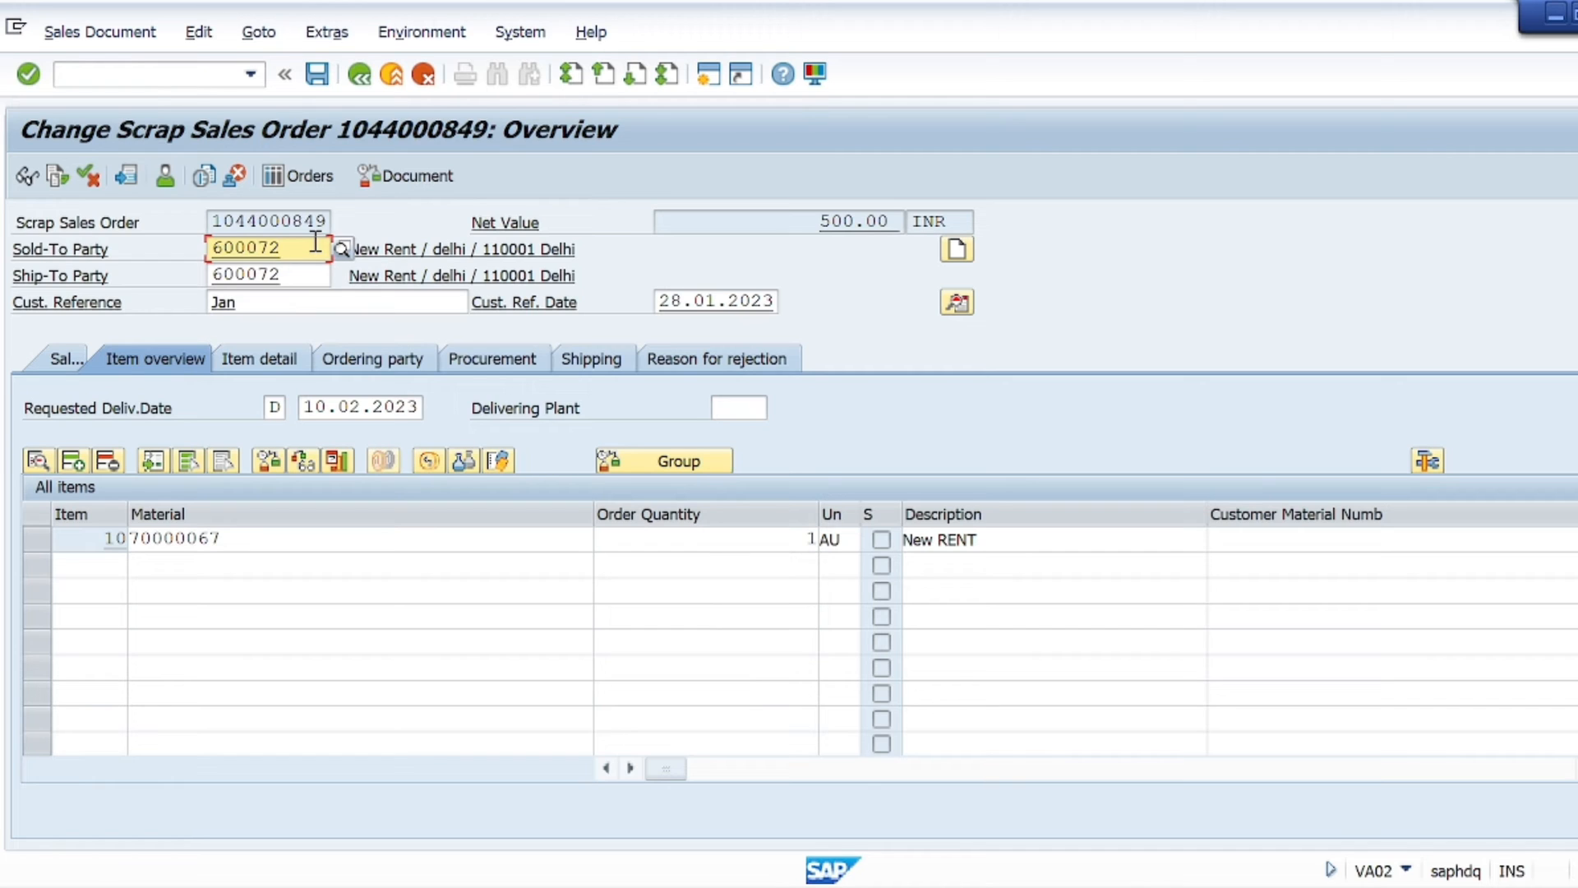
pyautogui.doubleClick(315, 243)
pyautogui.write('600032')
pyautogui.press('Return')
pyautogui.press('Return')
pyautogui.press('Return')
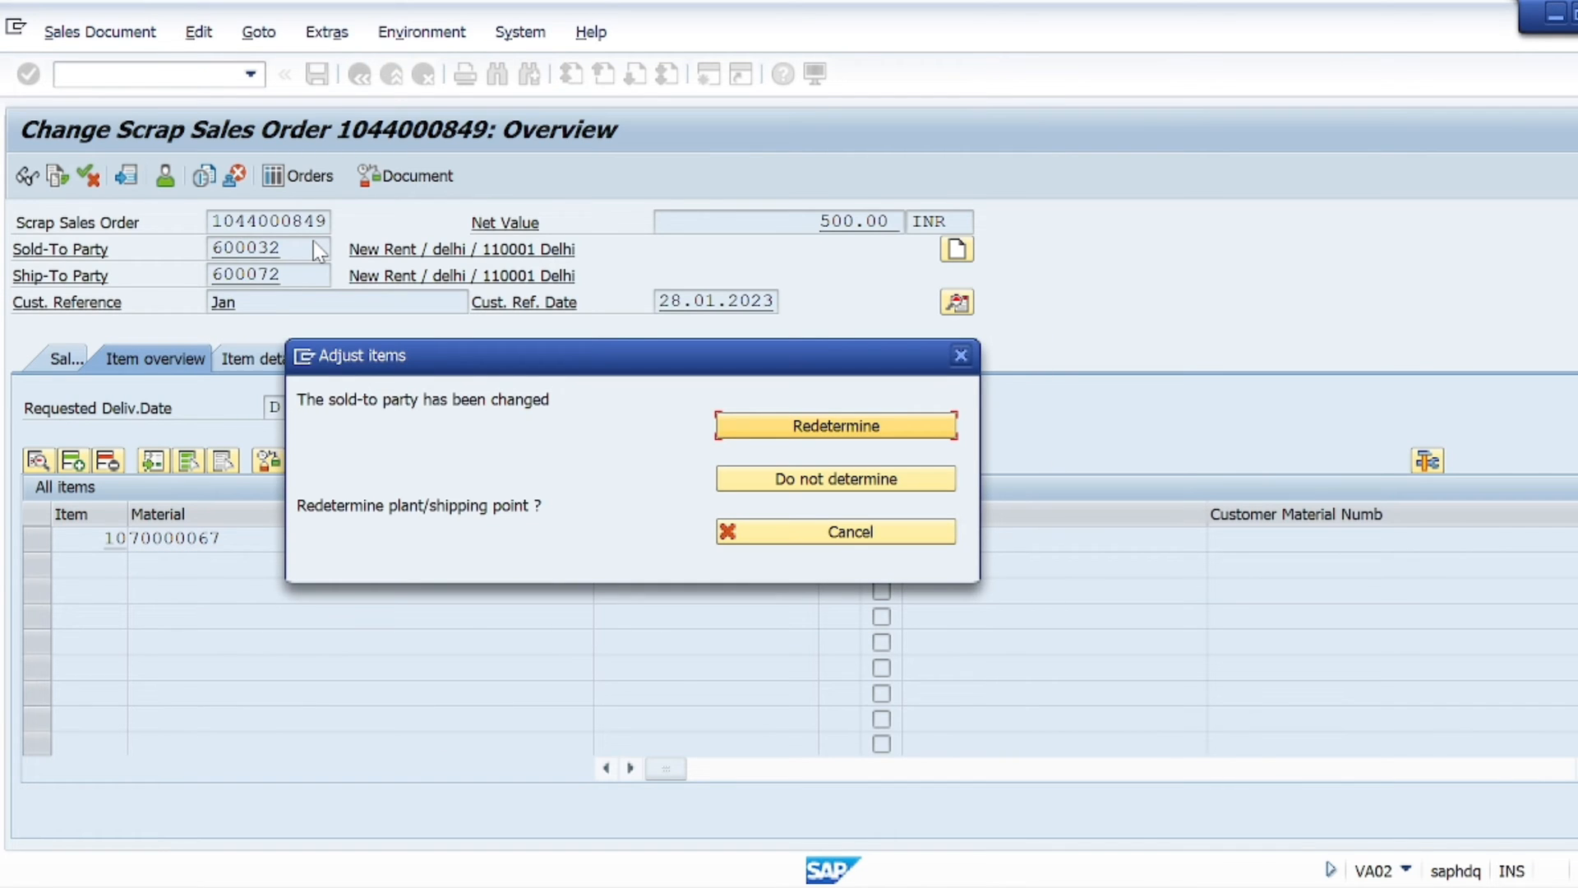
pyautogui.press('Return')
pyautogui.press('Return')
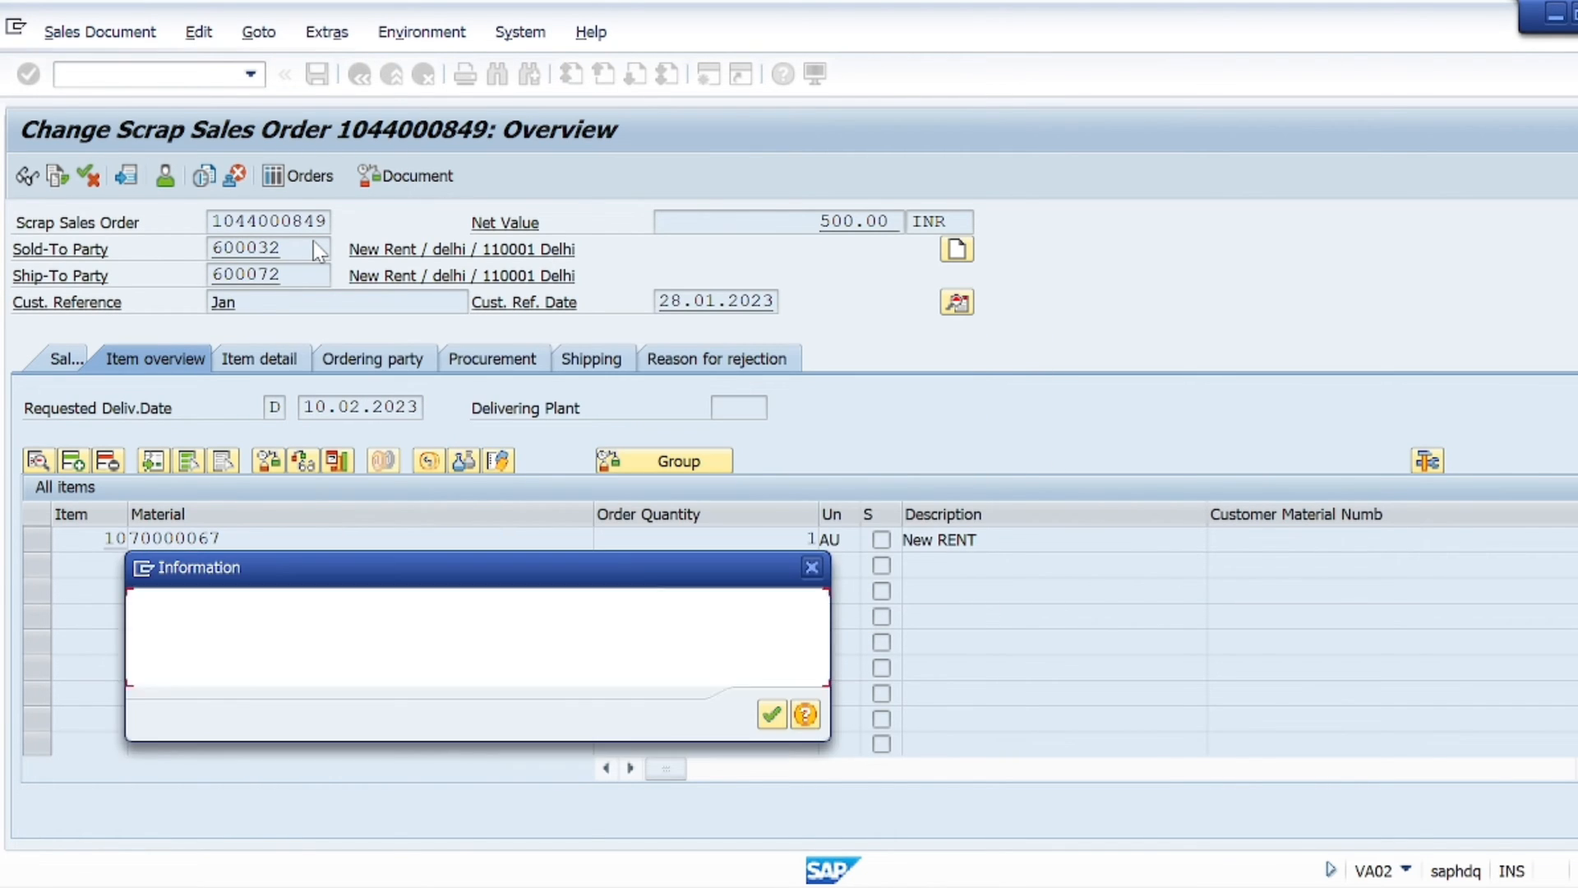
pyautogui.press('Return')
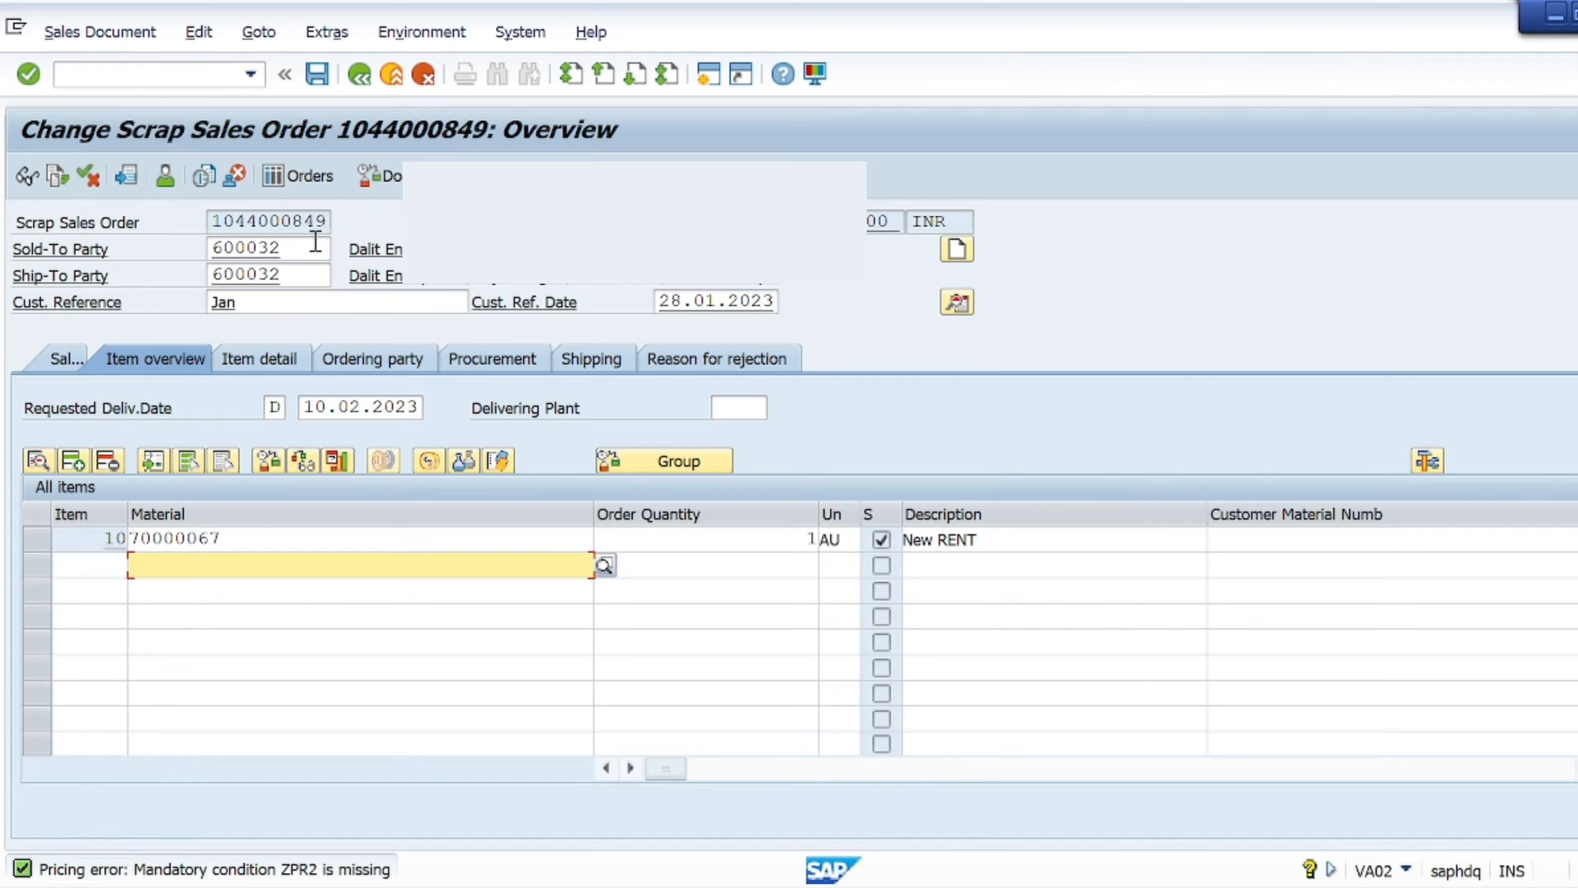
# - Check the sold-to party, item material and plant of the order under the new customer
pyautogui.click(315, 244)
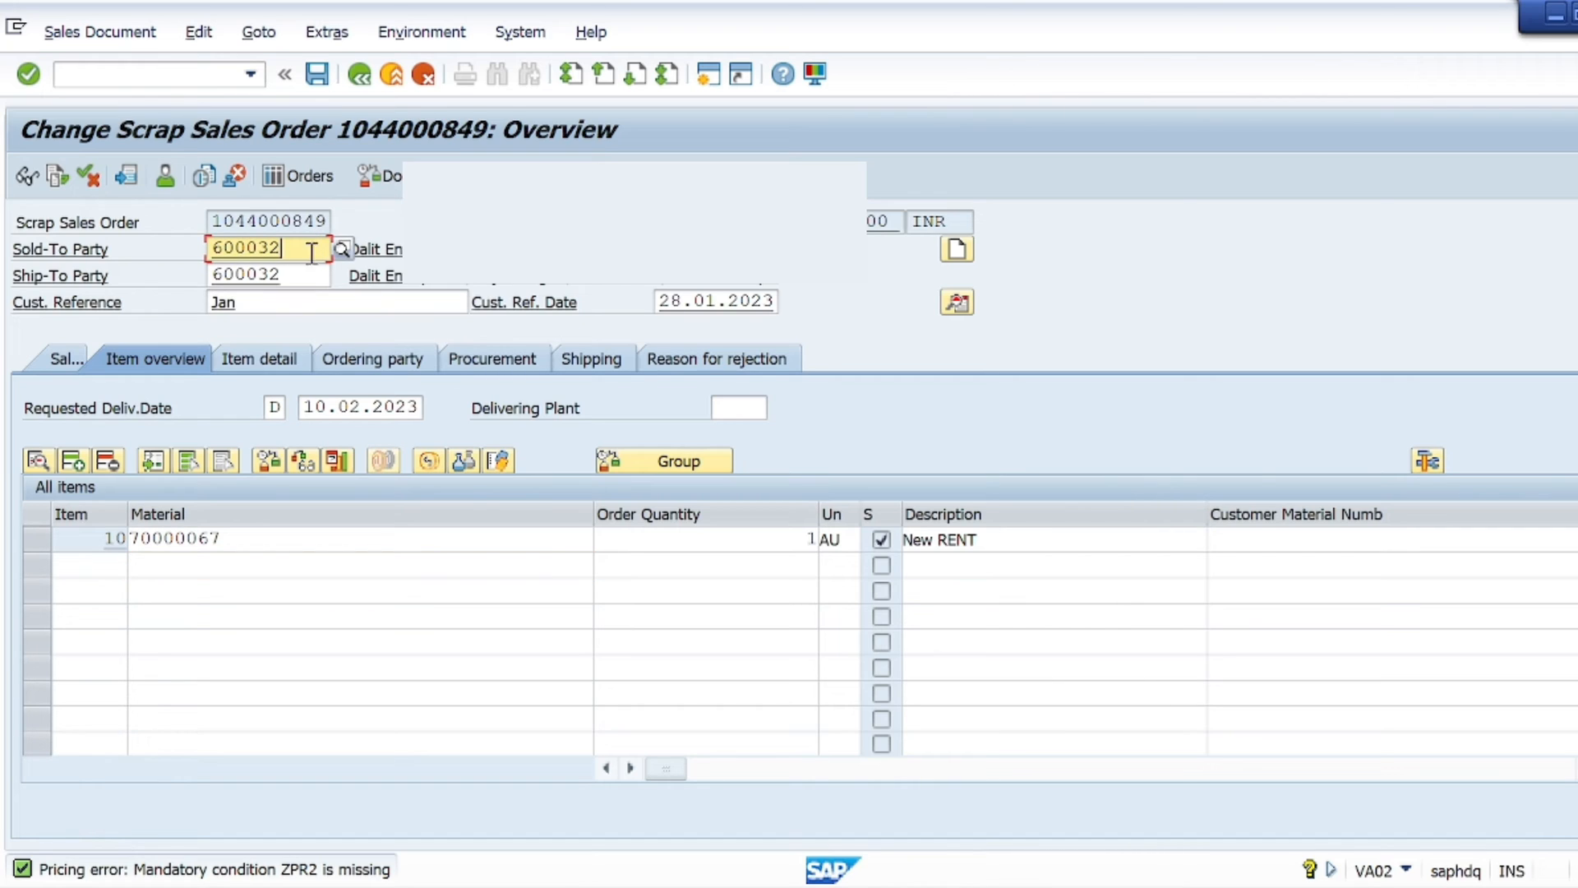
pyautogui.click(454, 549)
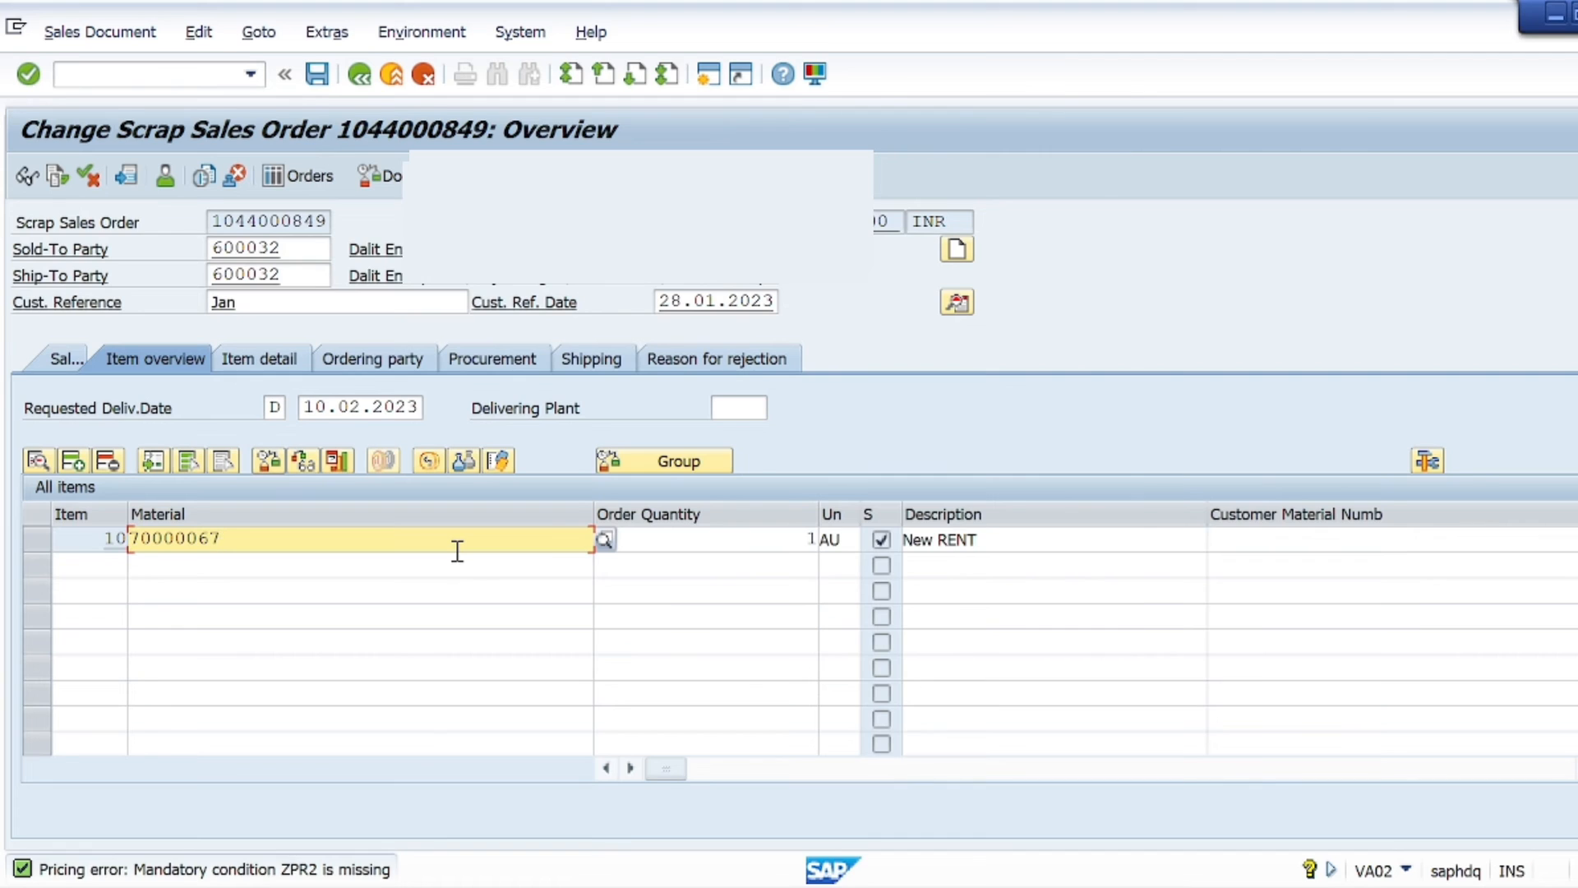
pyautogui.click(314, 250)
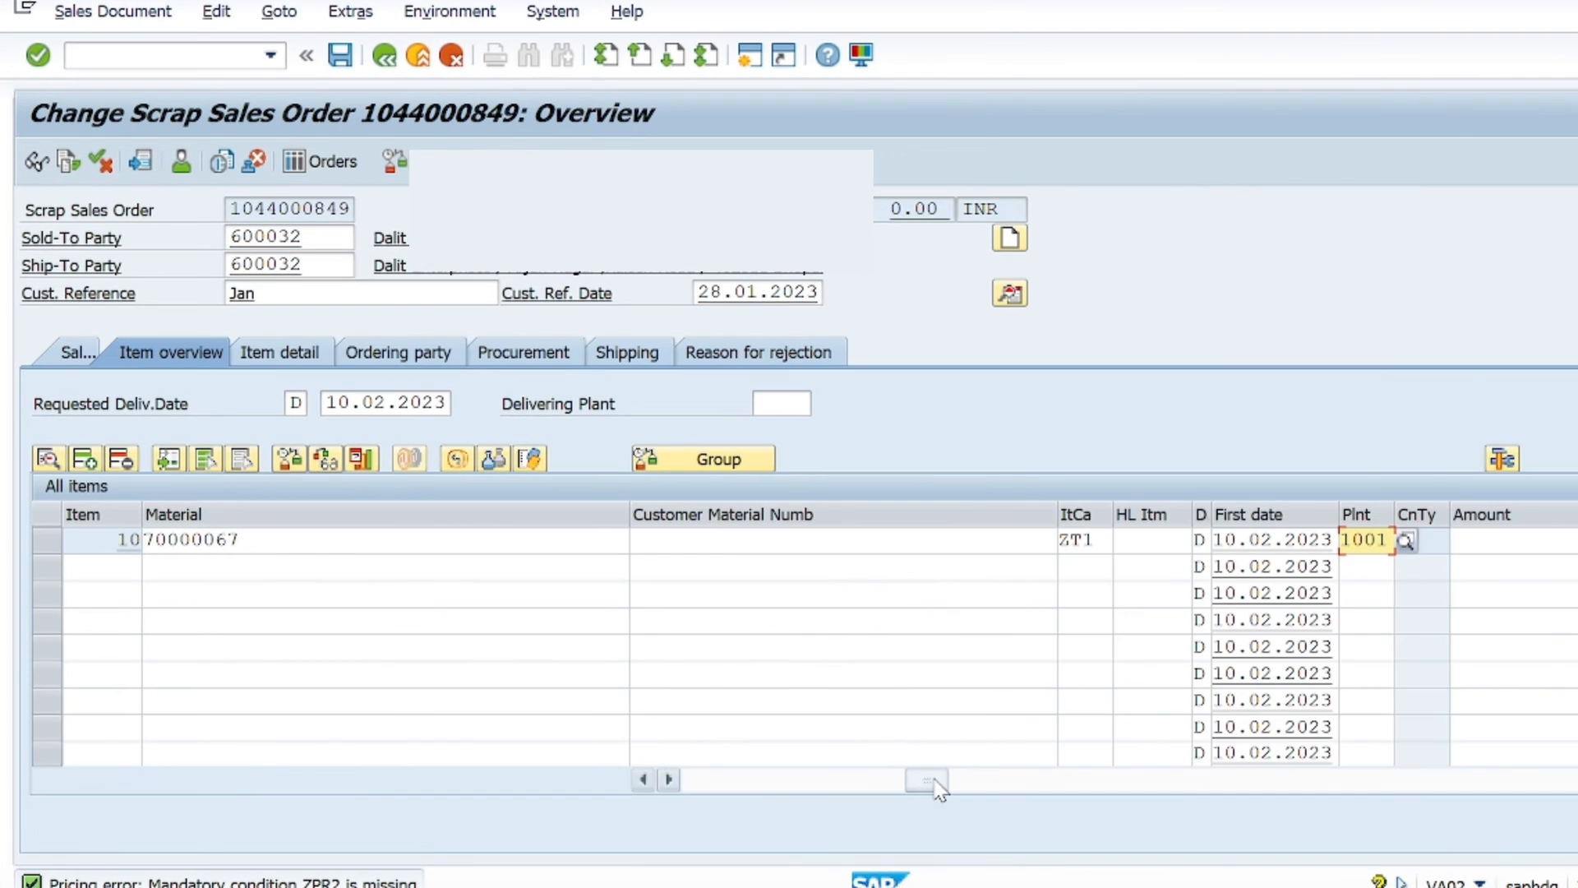
pyautogui.moveTo(934, 787); pyautogui.dragTo(510, 856)
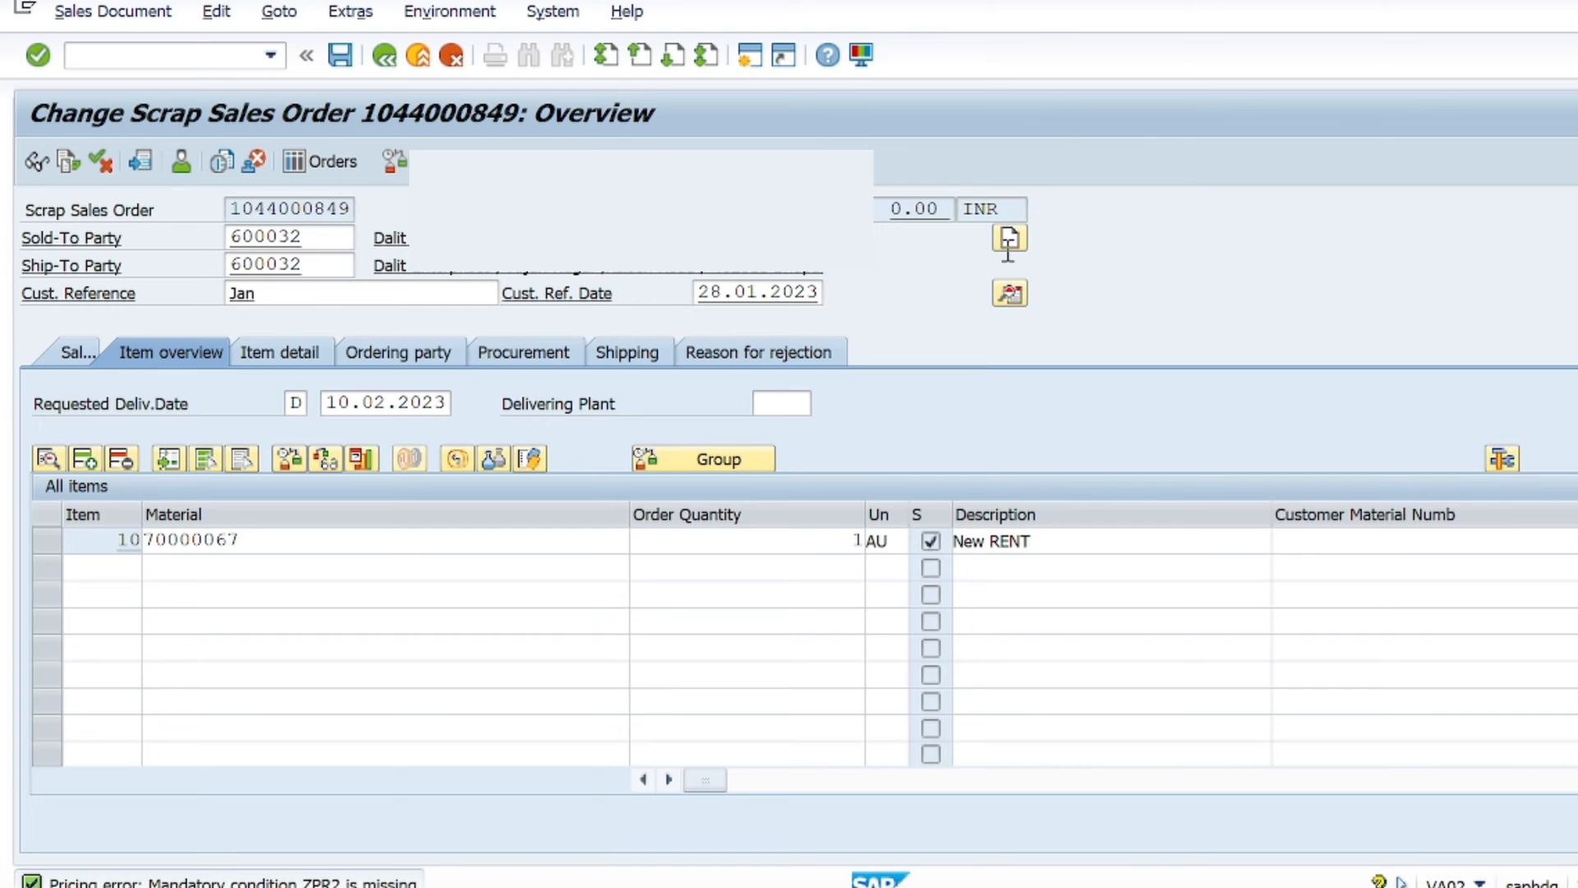
# - Examine the header pricing conditions of the order, including the basic price, CGST and invoice value
pyautogui.click(1011, 299)
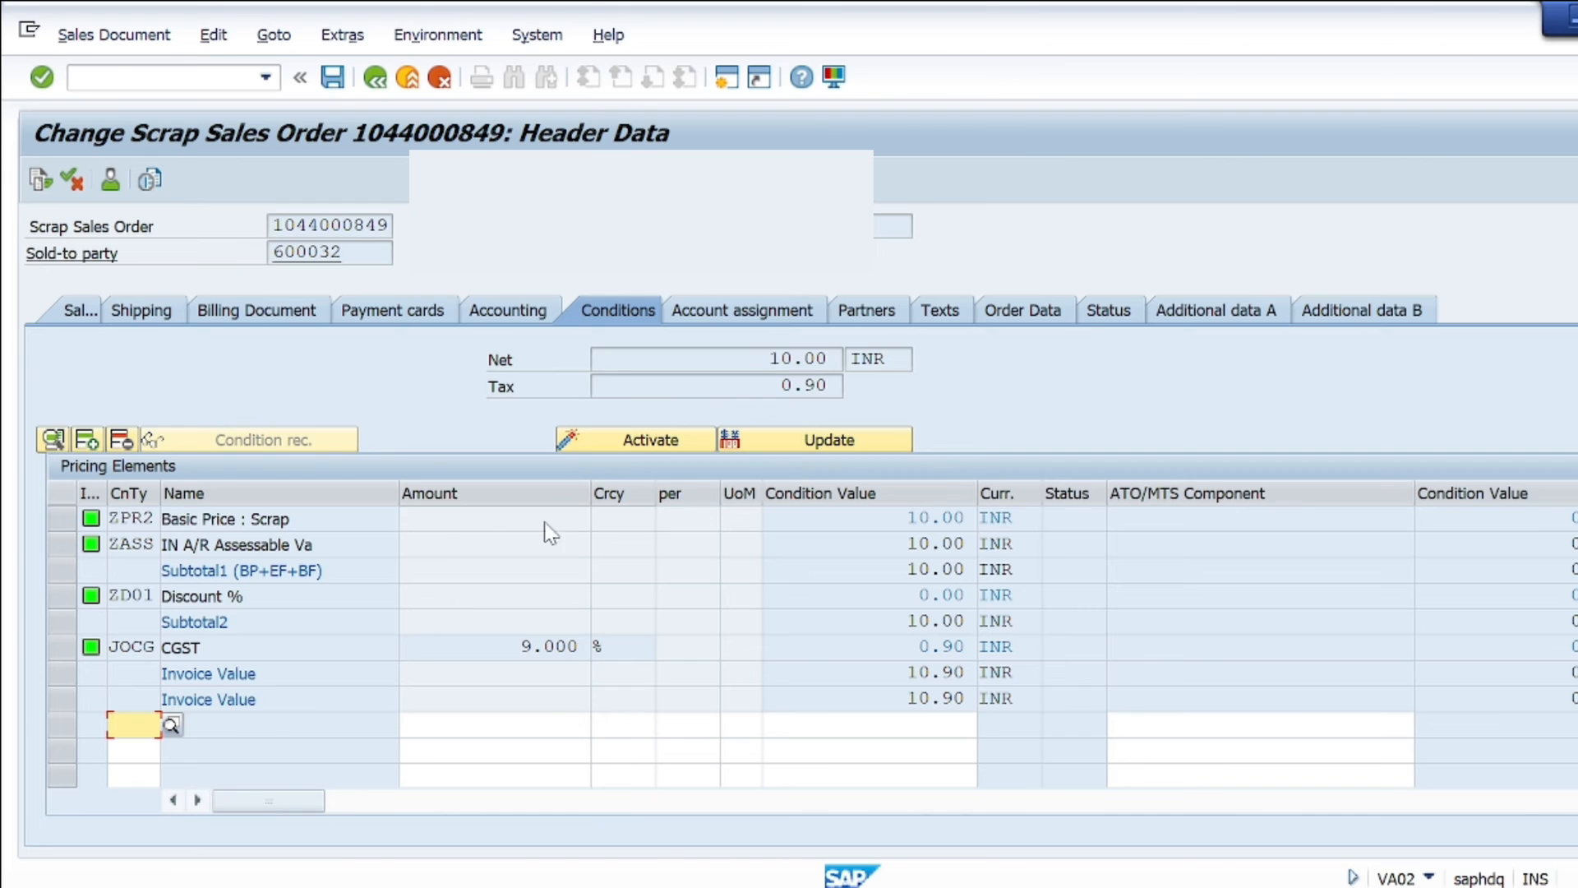
pyautogui.click(825, 520)
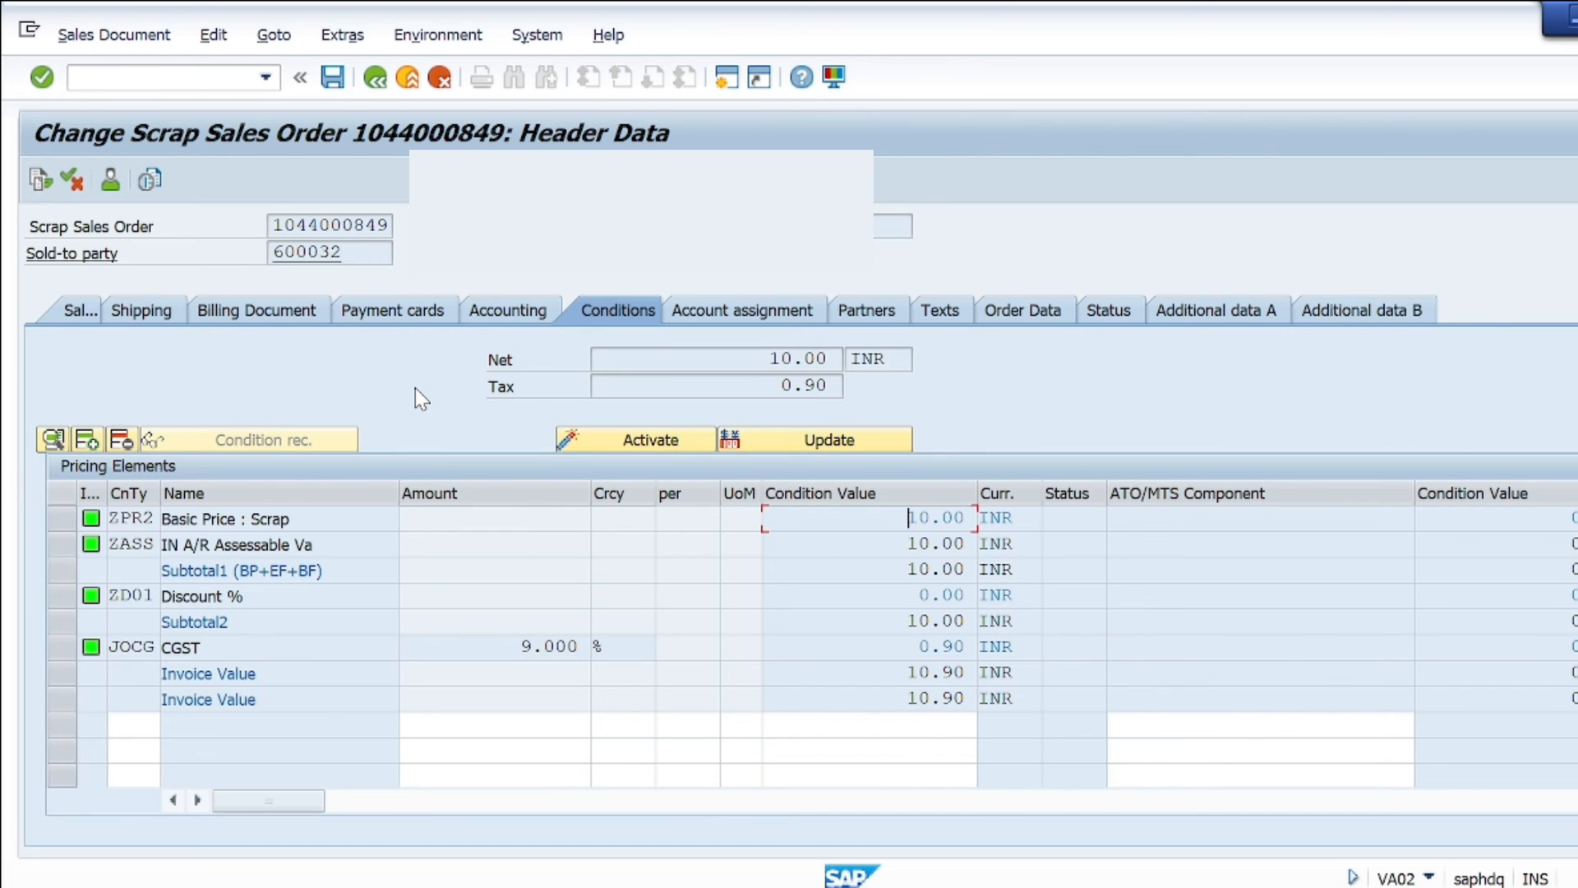
pyautogui.click(482, 649)
pyautogui.click(277, 650)
pyautogui.click(299, 688)
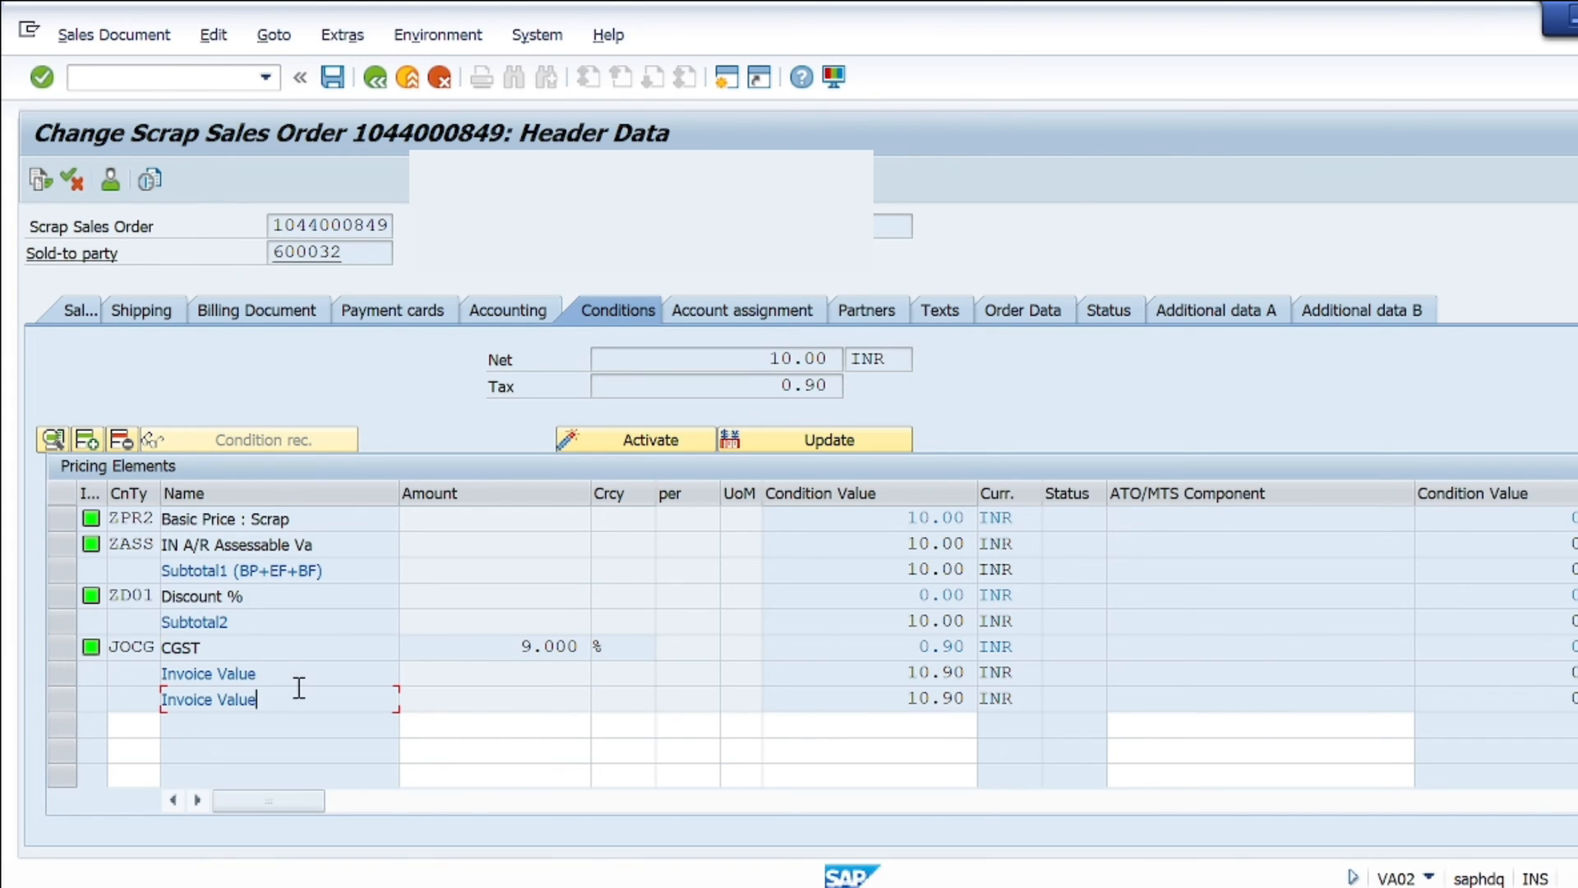
pyautogui.click(813, 641)
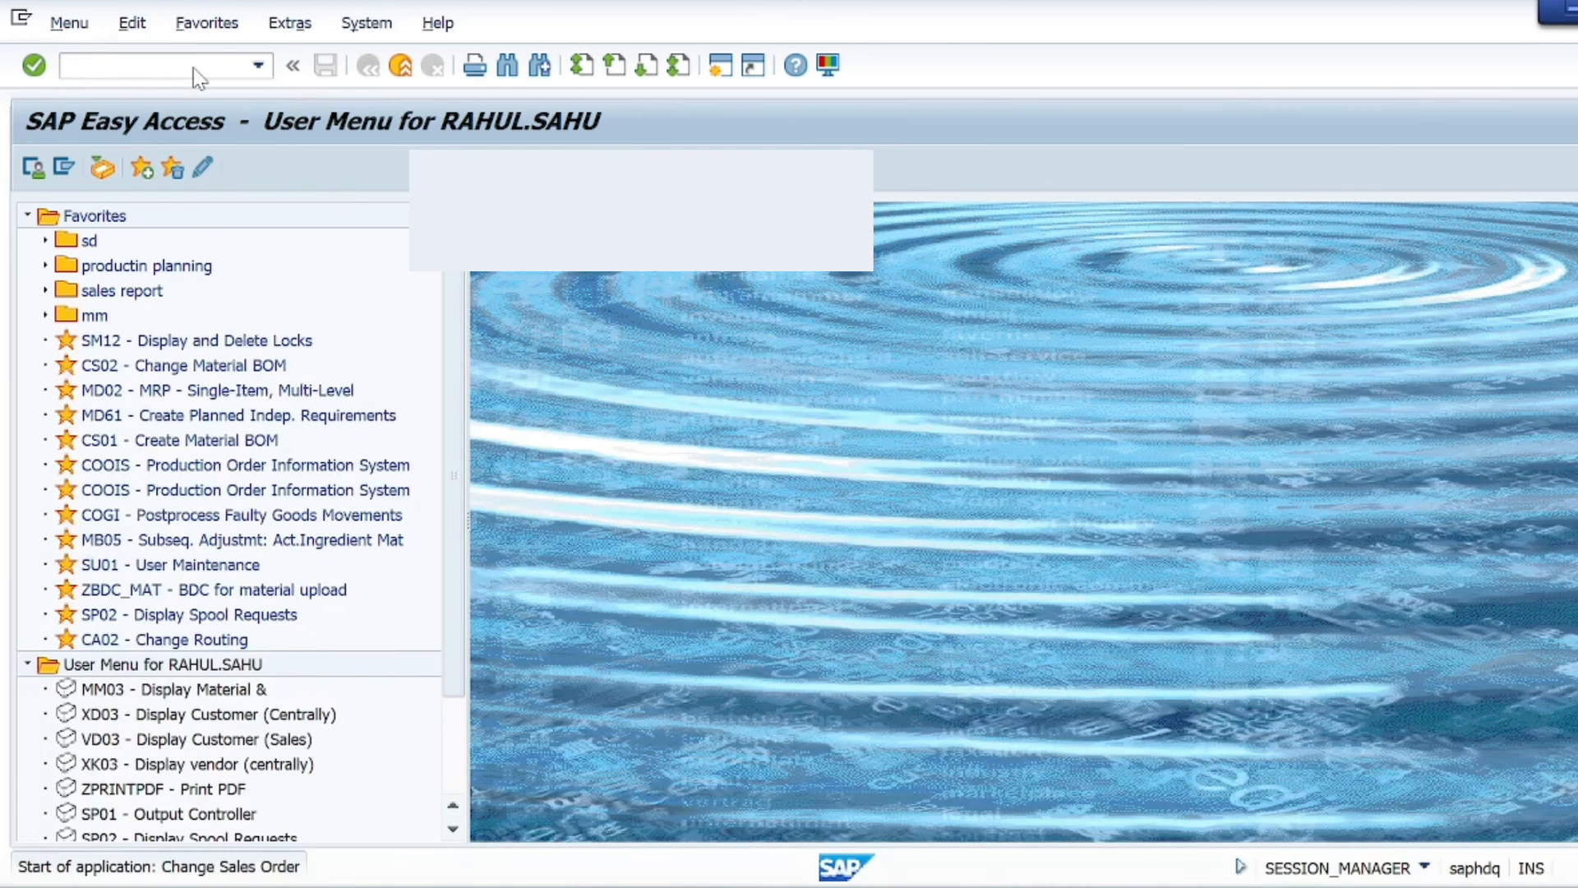
# - Reopen the sales order in VA02 and change its sold-to party to the other customer, redetermining the plant and shipping point
pyautogui.press('Return')
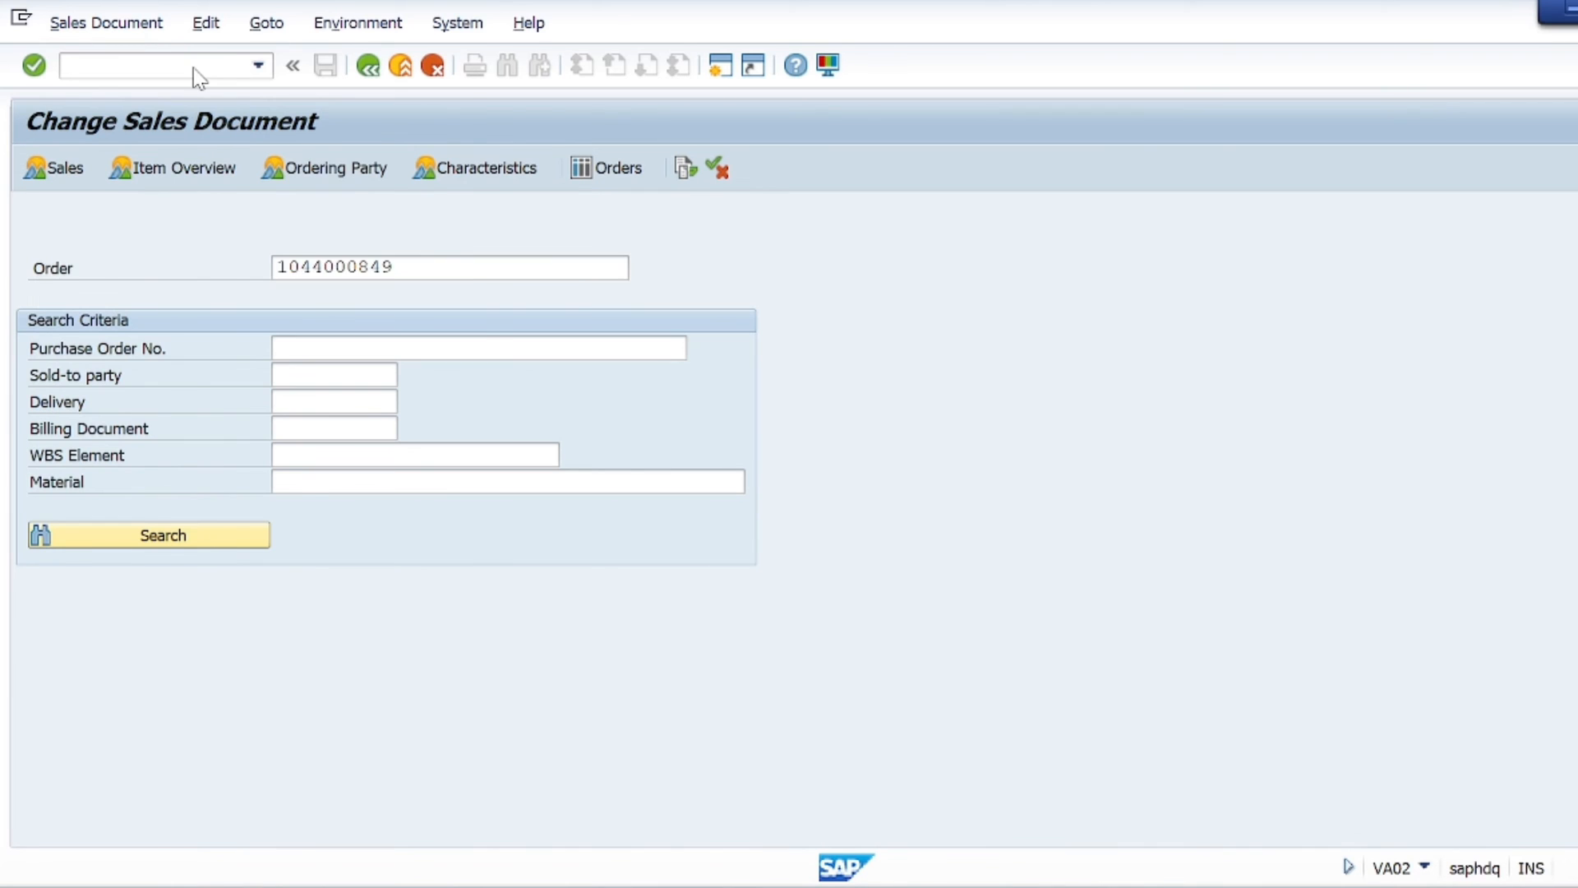
pyautogui.click(321, 247)
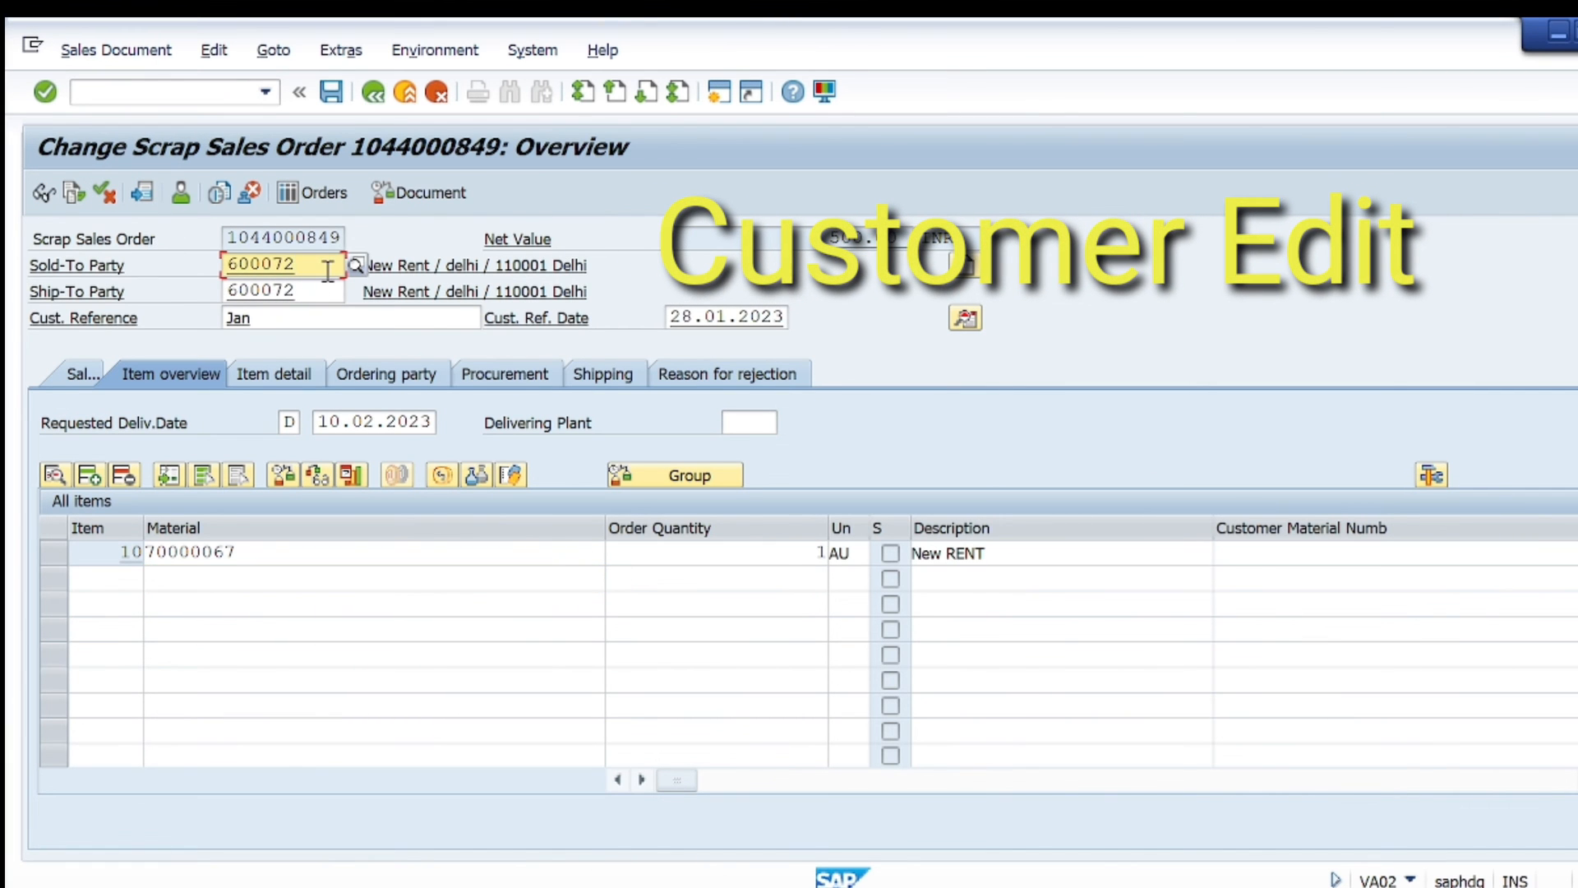
pyautogui.hotkey('shift', 'Home')
pyautogui.press('BackSpace')
pyautogui.click(330, 286)
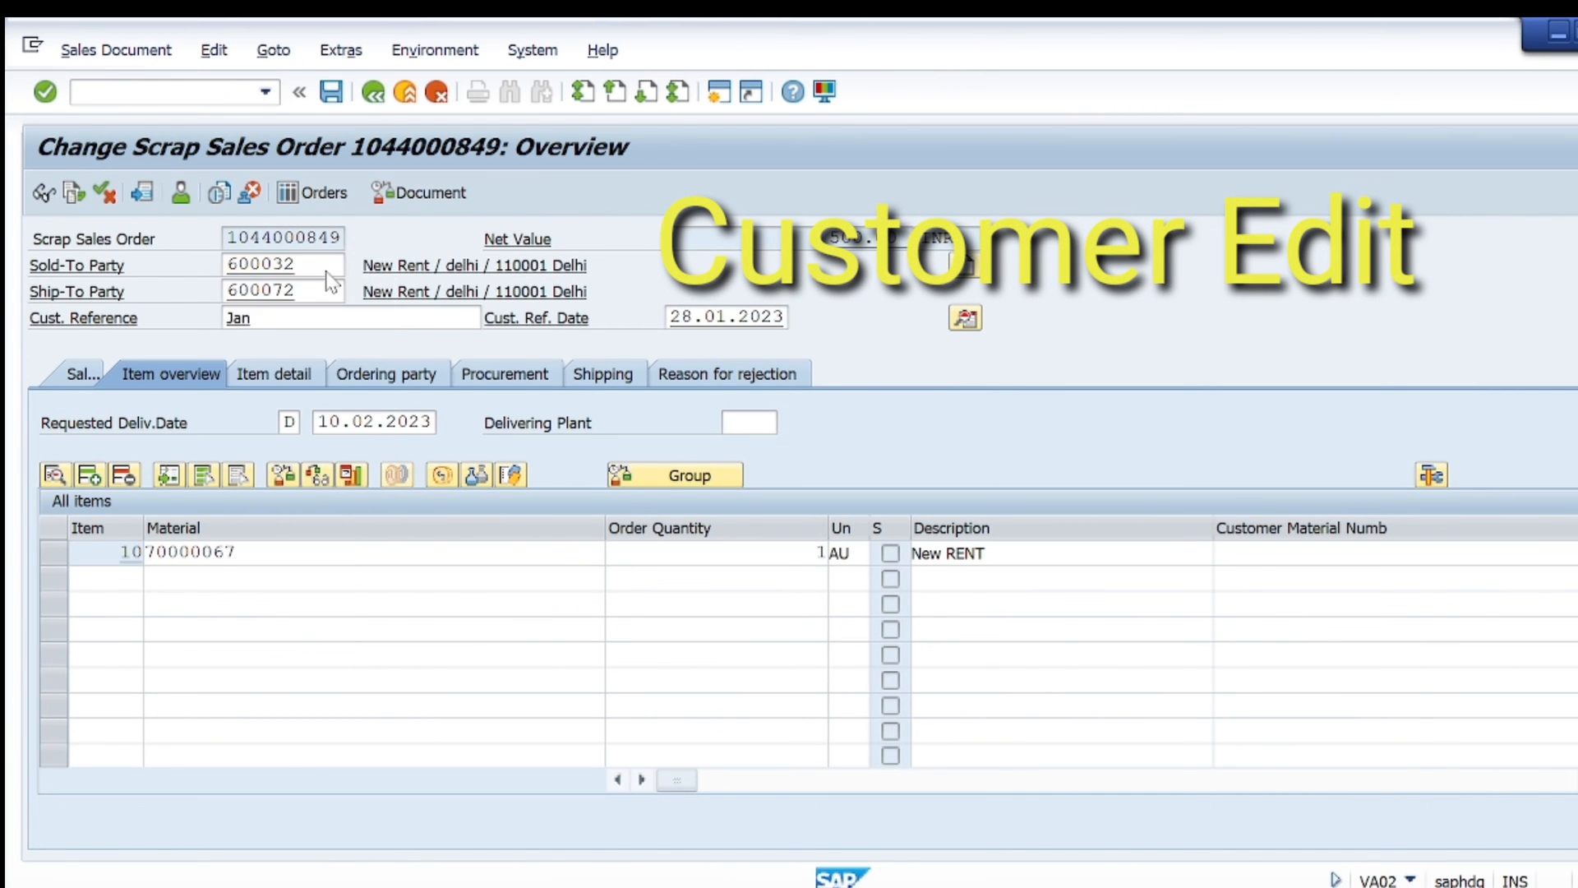
pyautogui.press('Return')
pyautogui.press('Return')
pyautogui.press('Return')
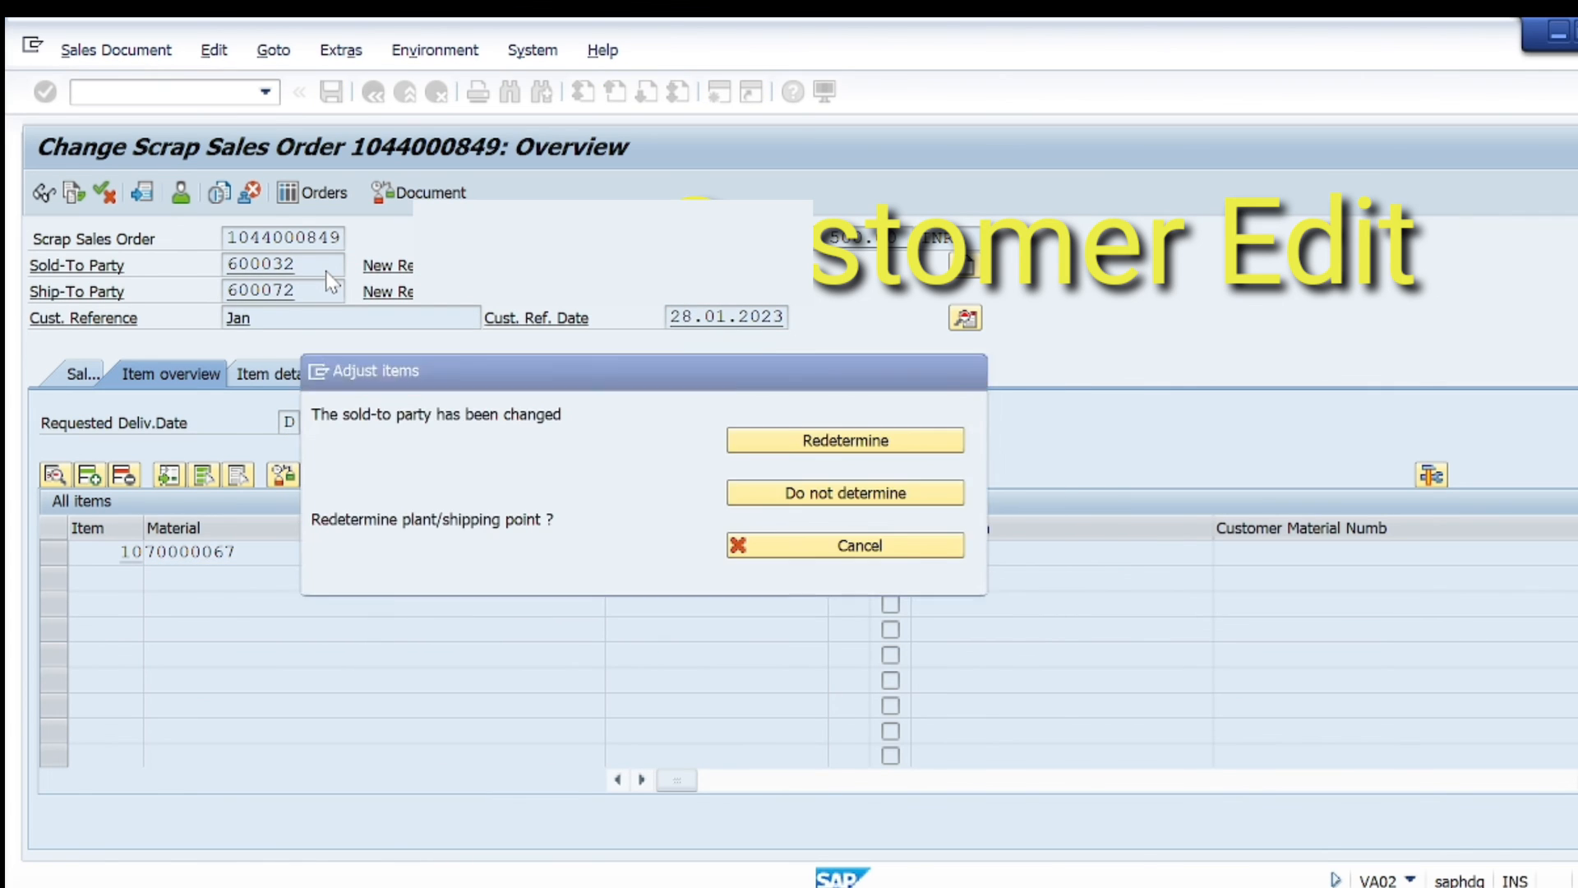
pyautogui.press('Return')
pyautogui.press('Return')
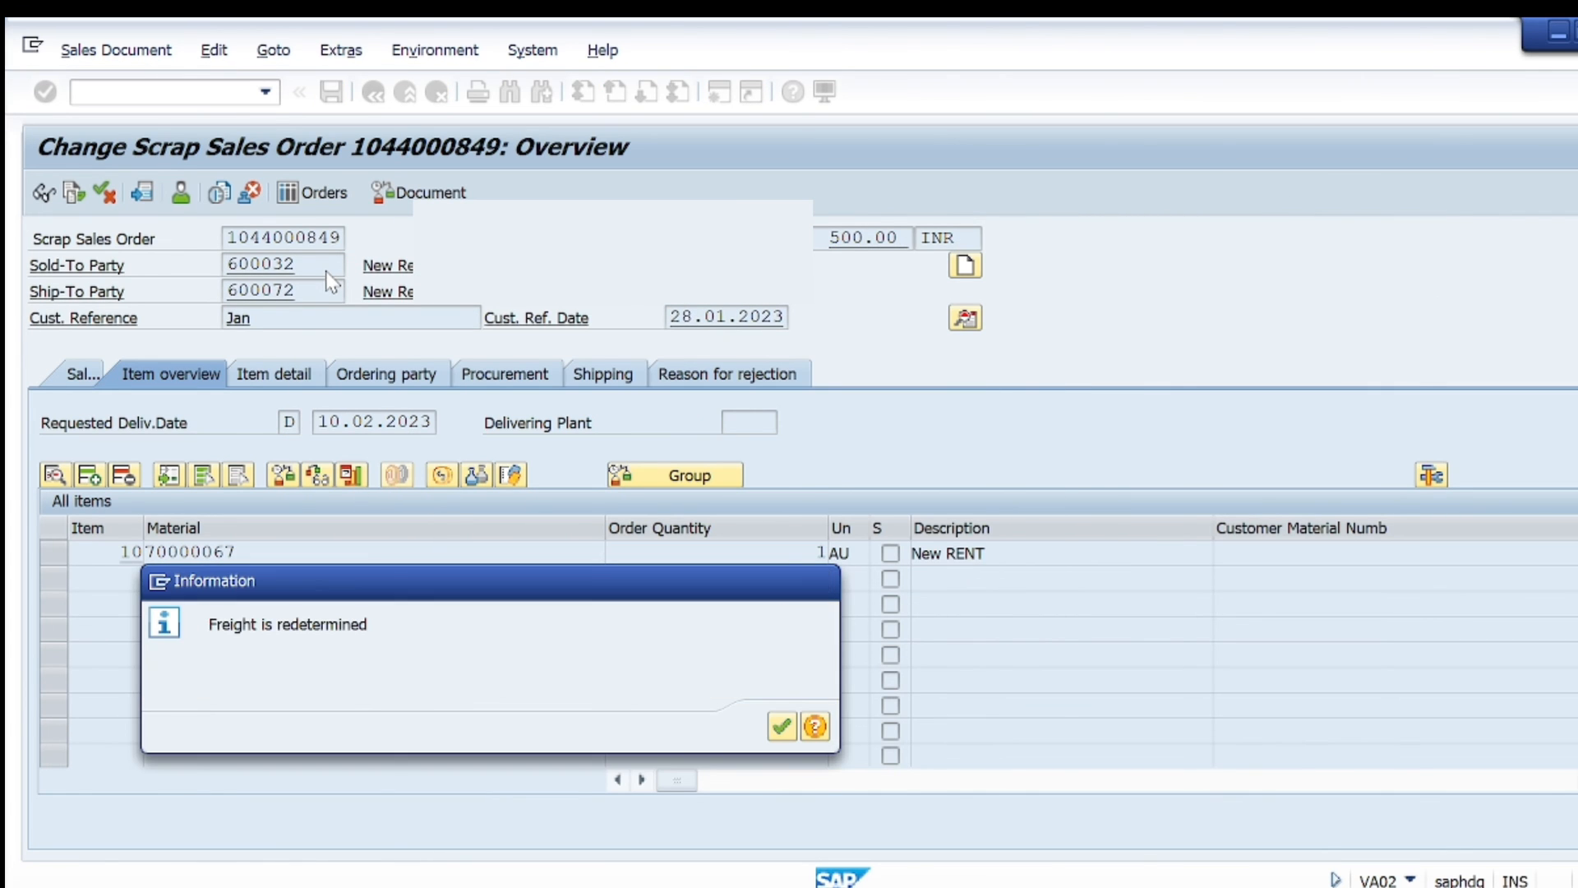
pyautogui.press('Return')
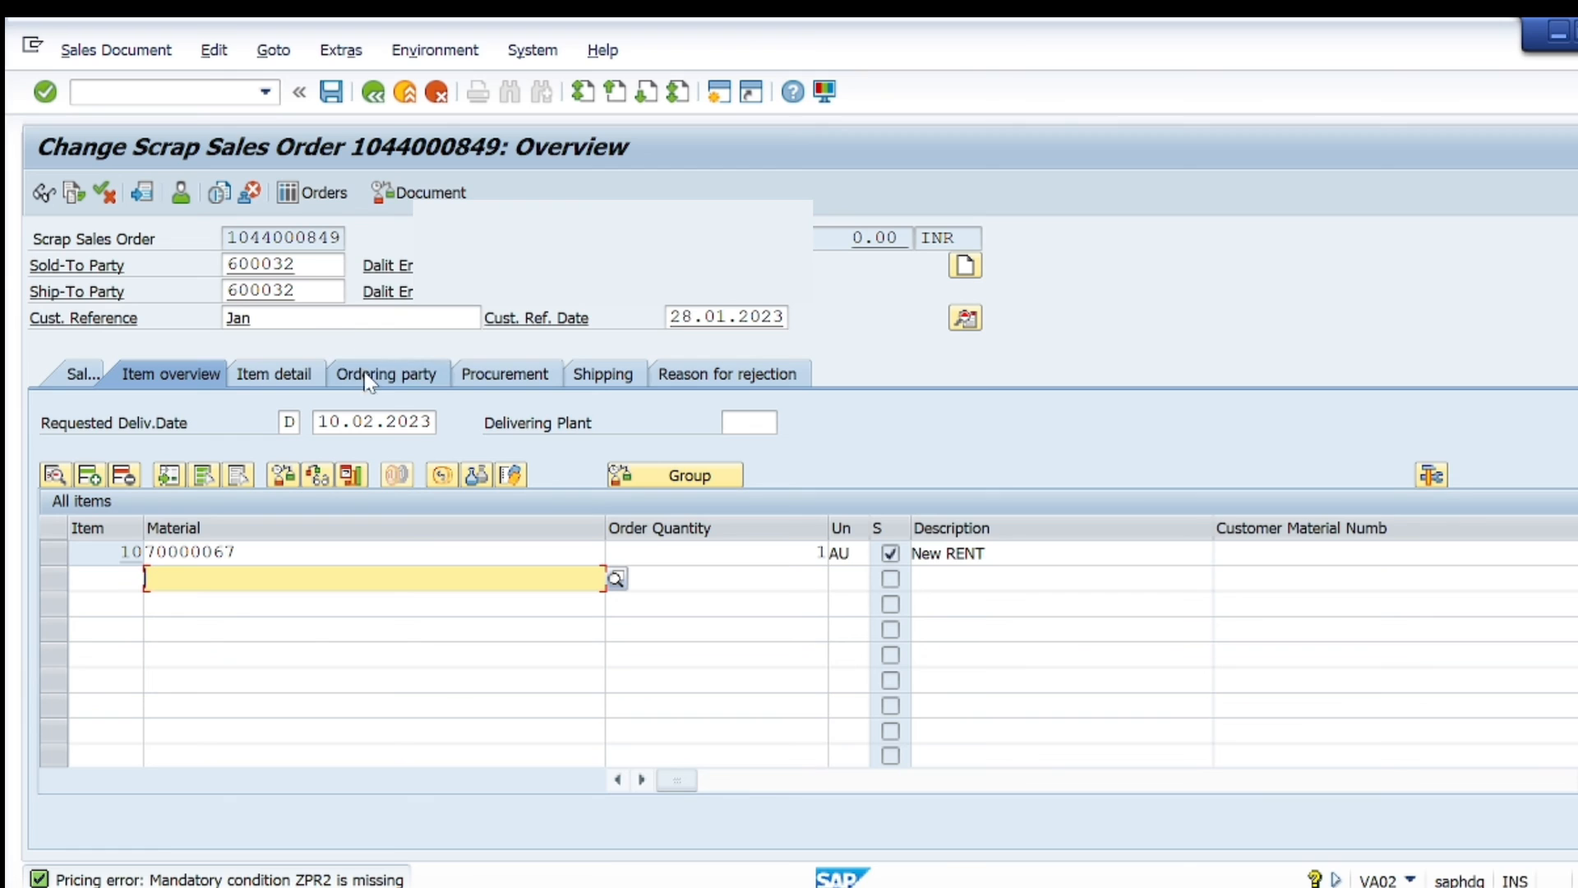
# - Review the order's customer reference and the material, order quantity and plant of the New RENT item
pyautogui.click(409, 318)
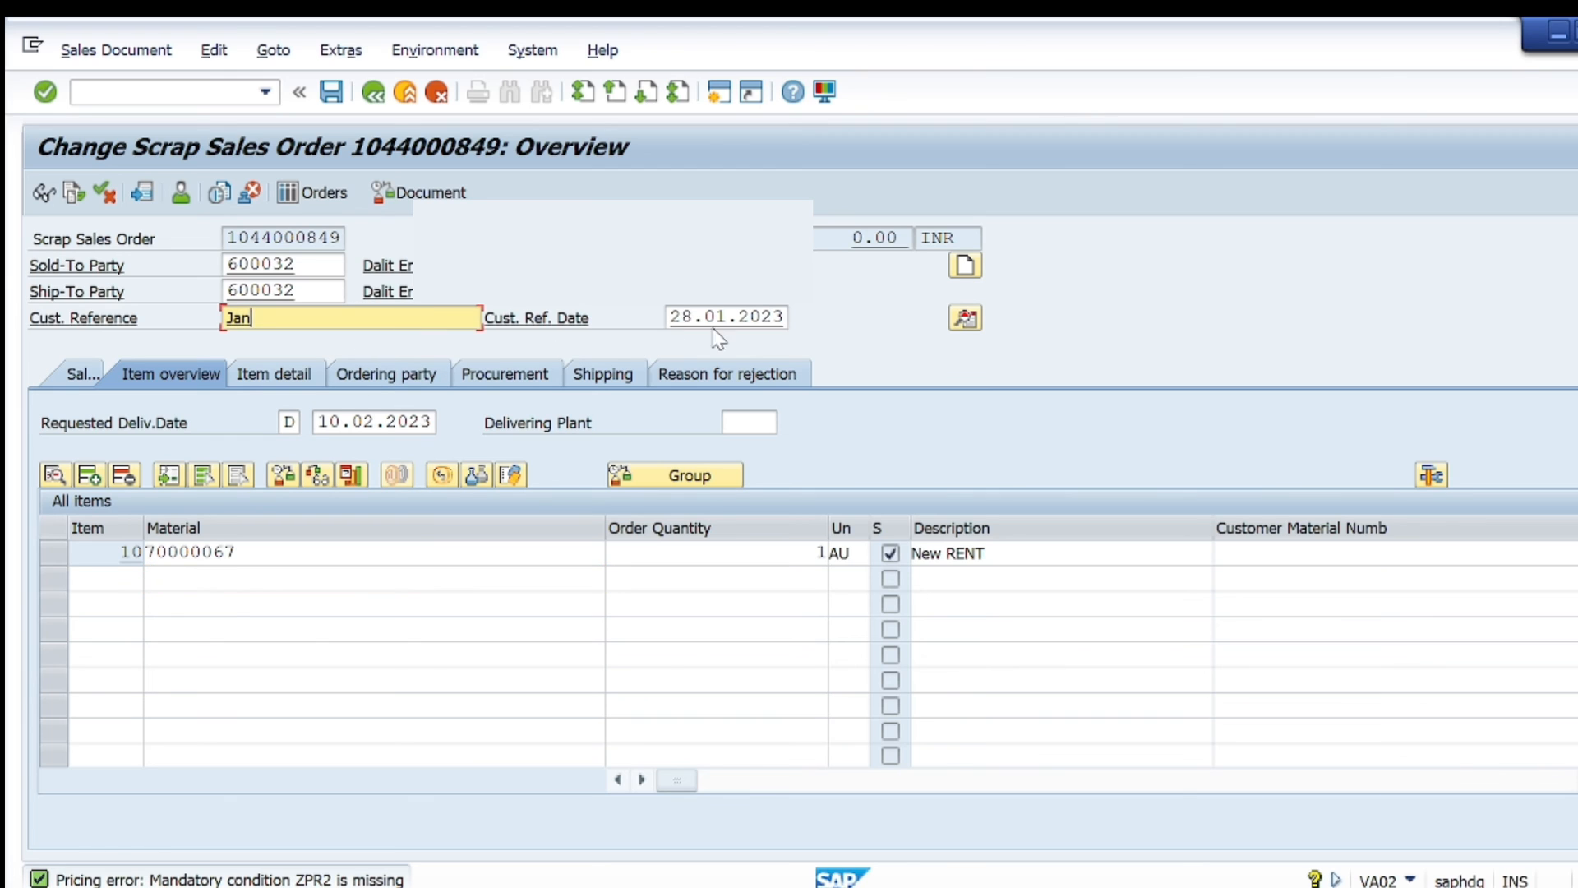
pyautogui.press('Return')
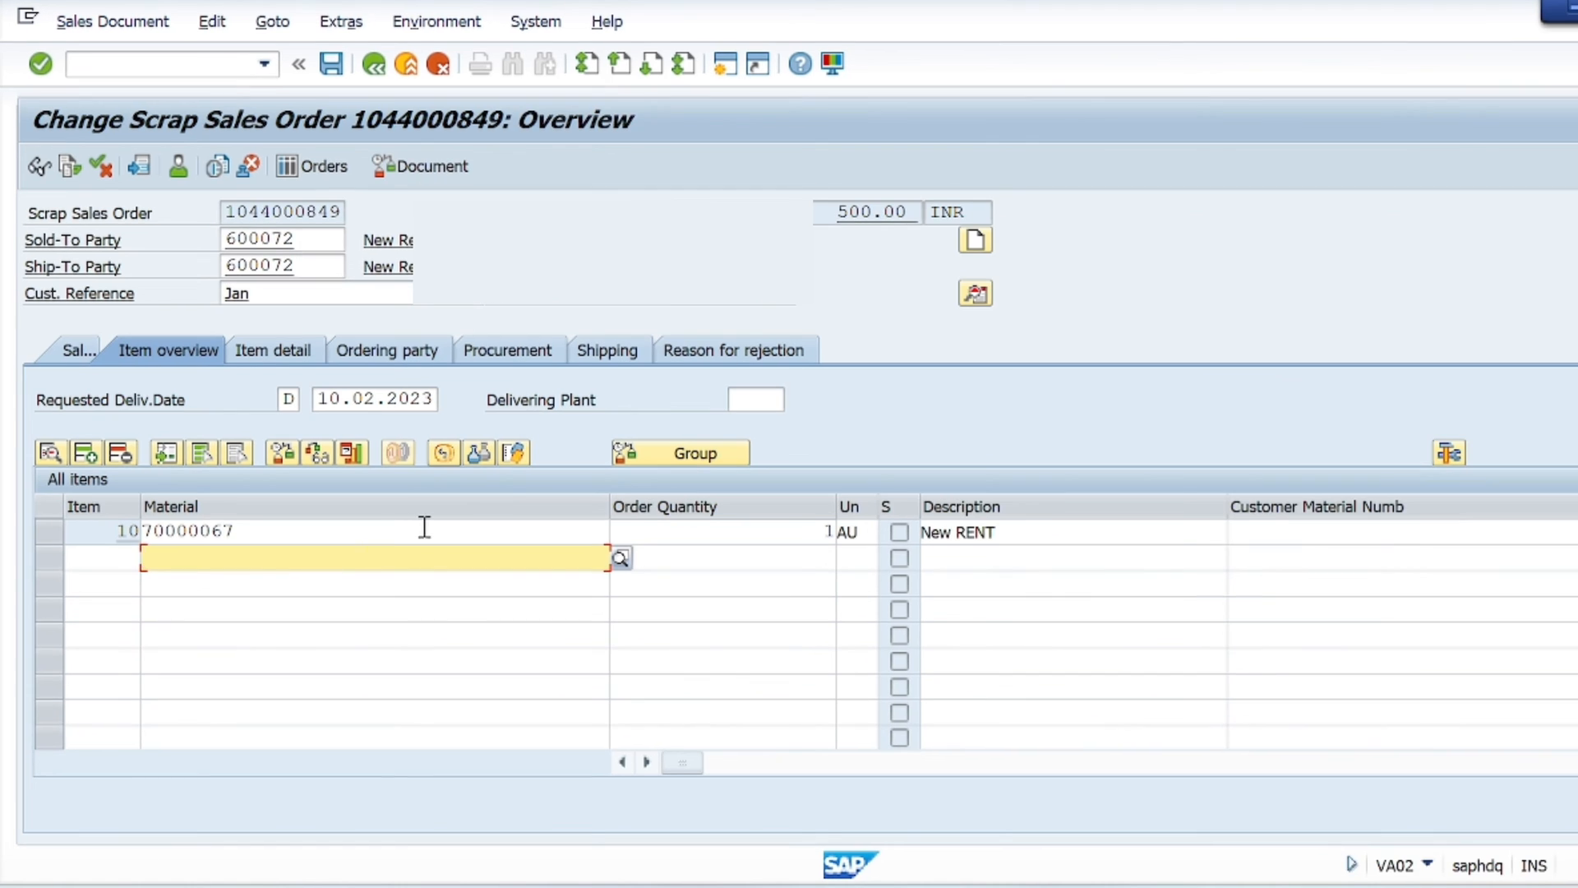
pyautogui.click(424, 527)
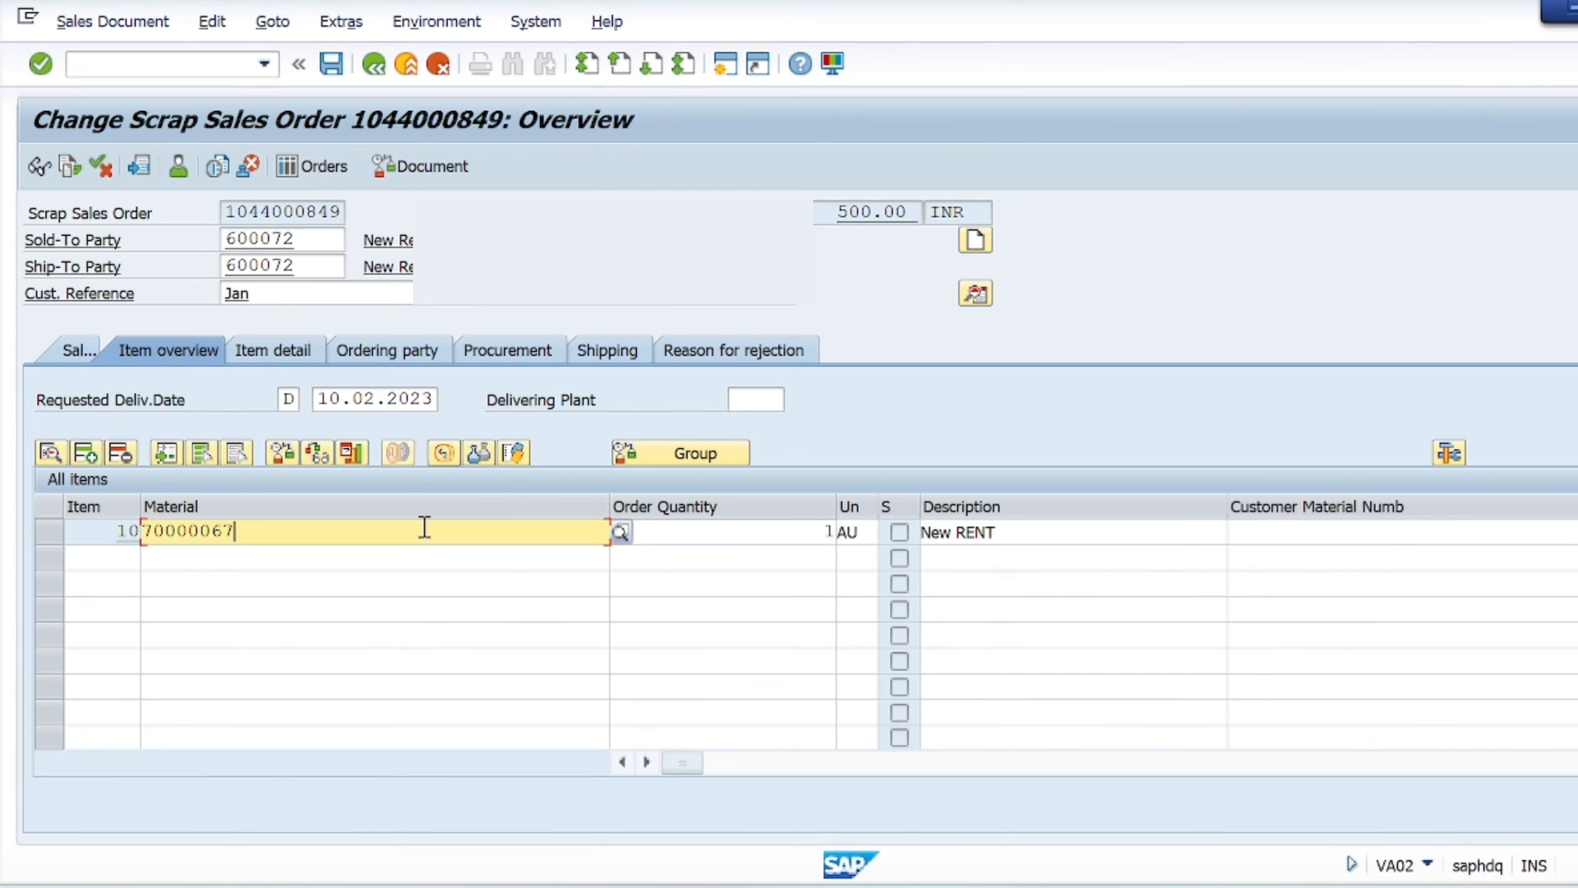
pyautogui.click(759, 534)
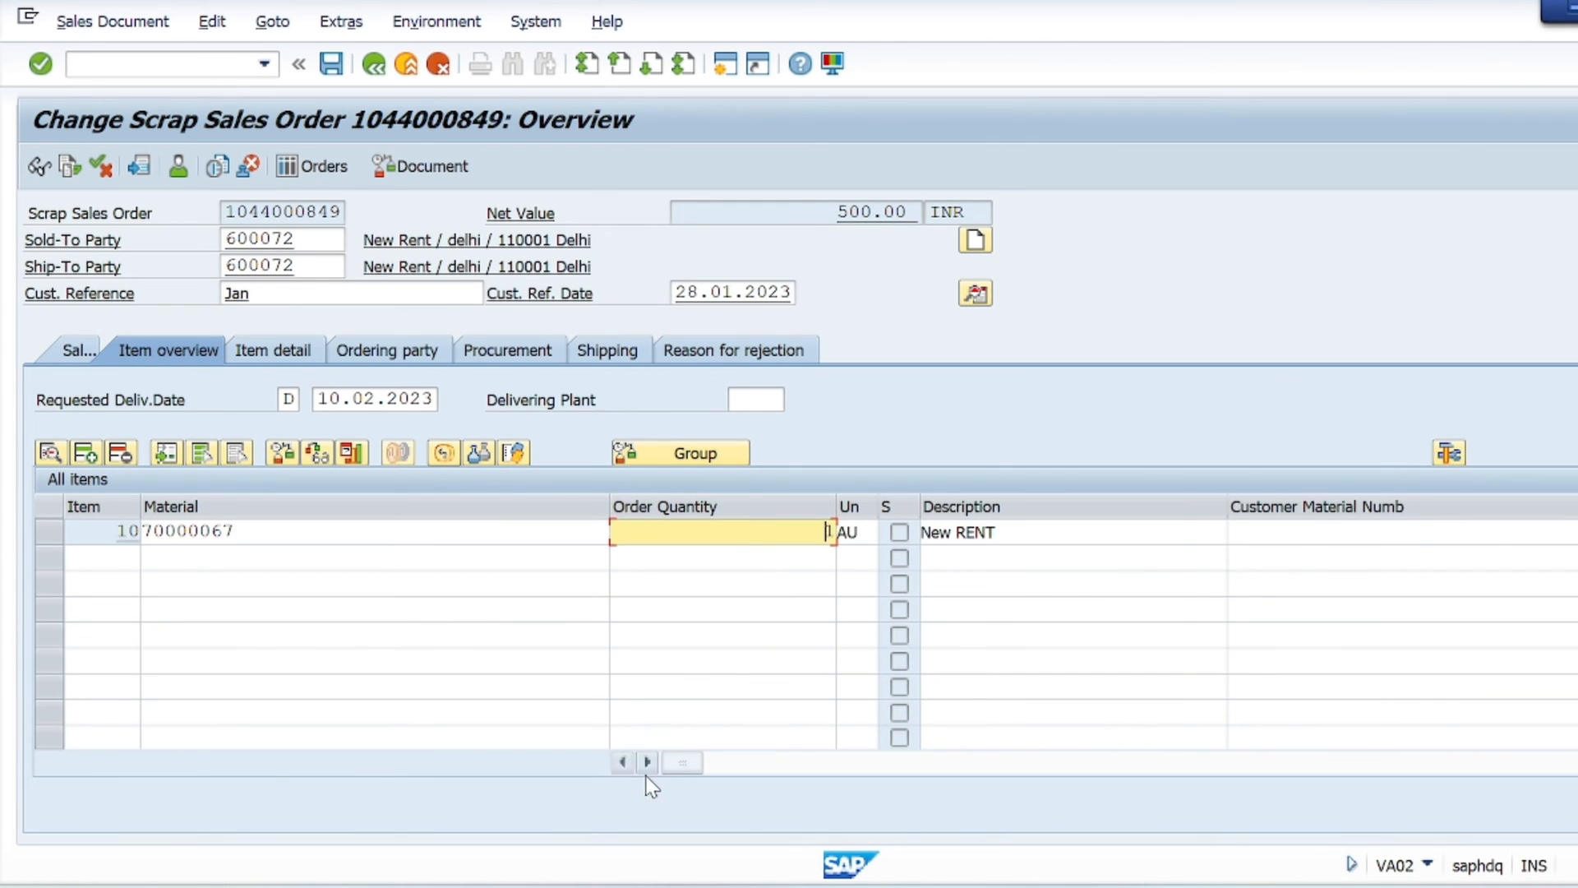
pyautogui.moveTo(679, 764); pyautogui.dragTo(958, 768)
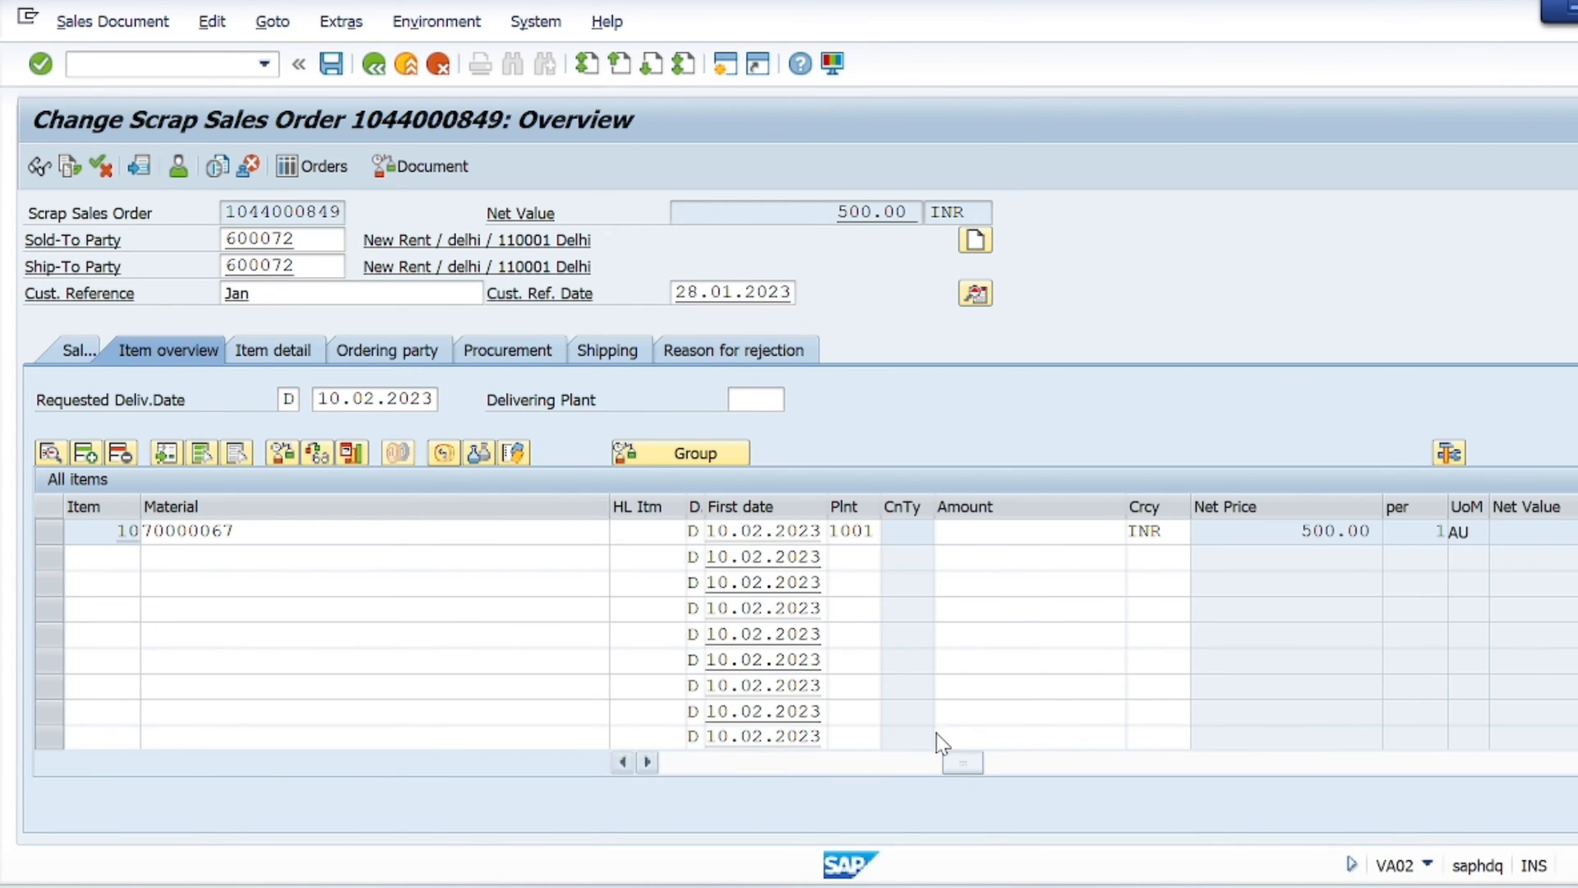
pyautogui.click(867, 535)
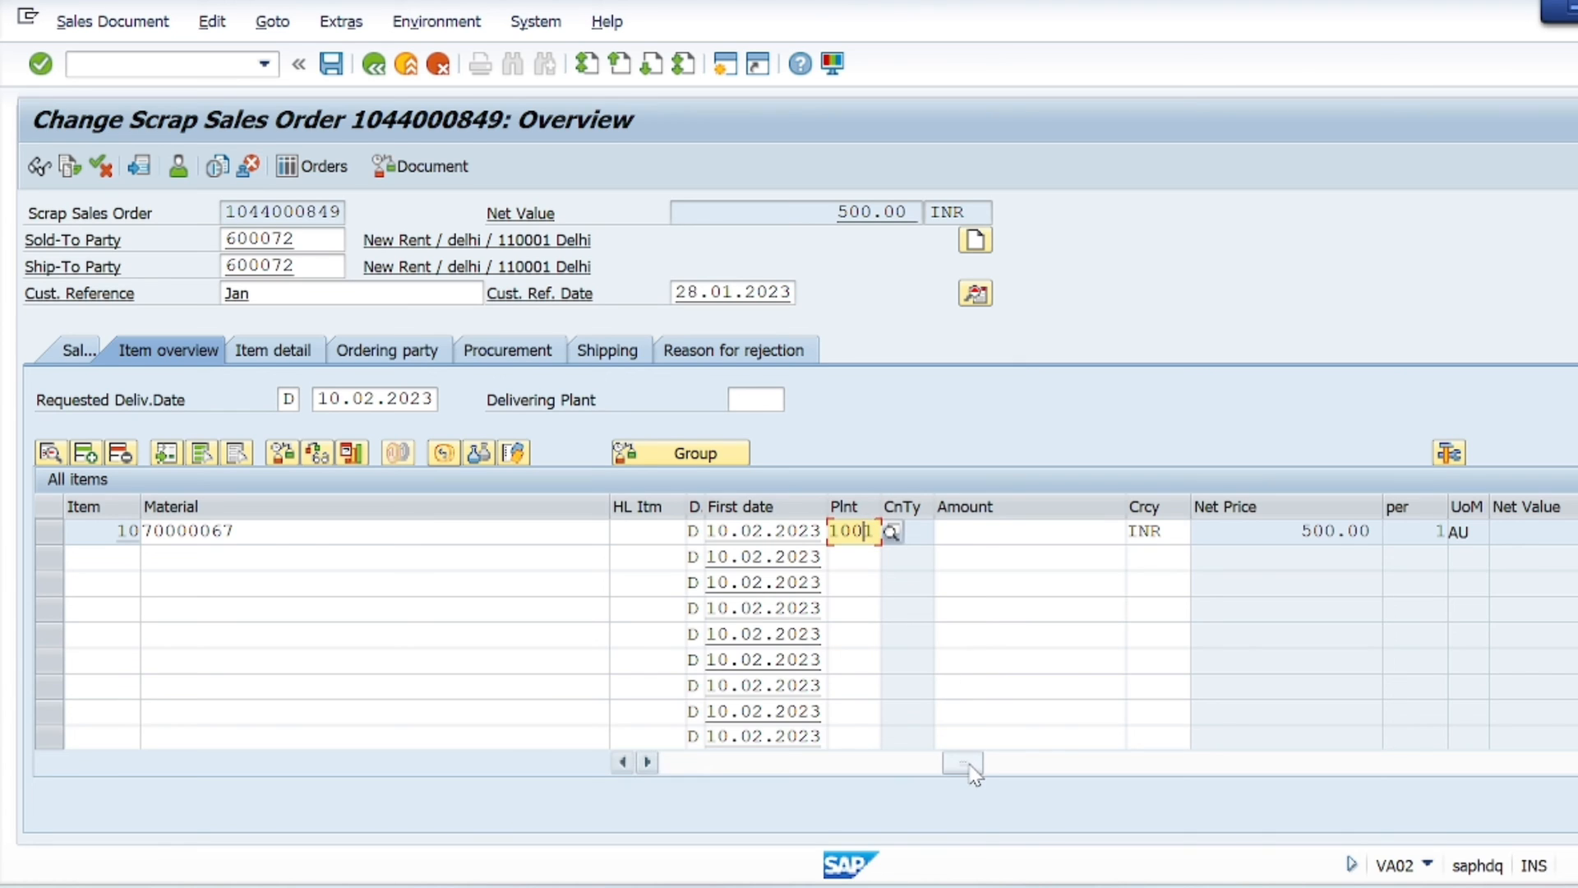
pyautogui.moveTo(964, 763); pyautogui.dragTo(682, 765)
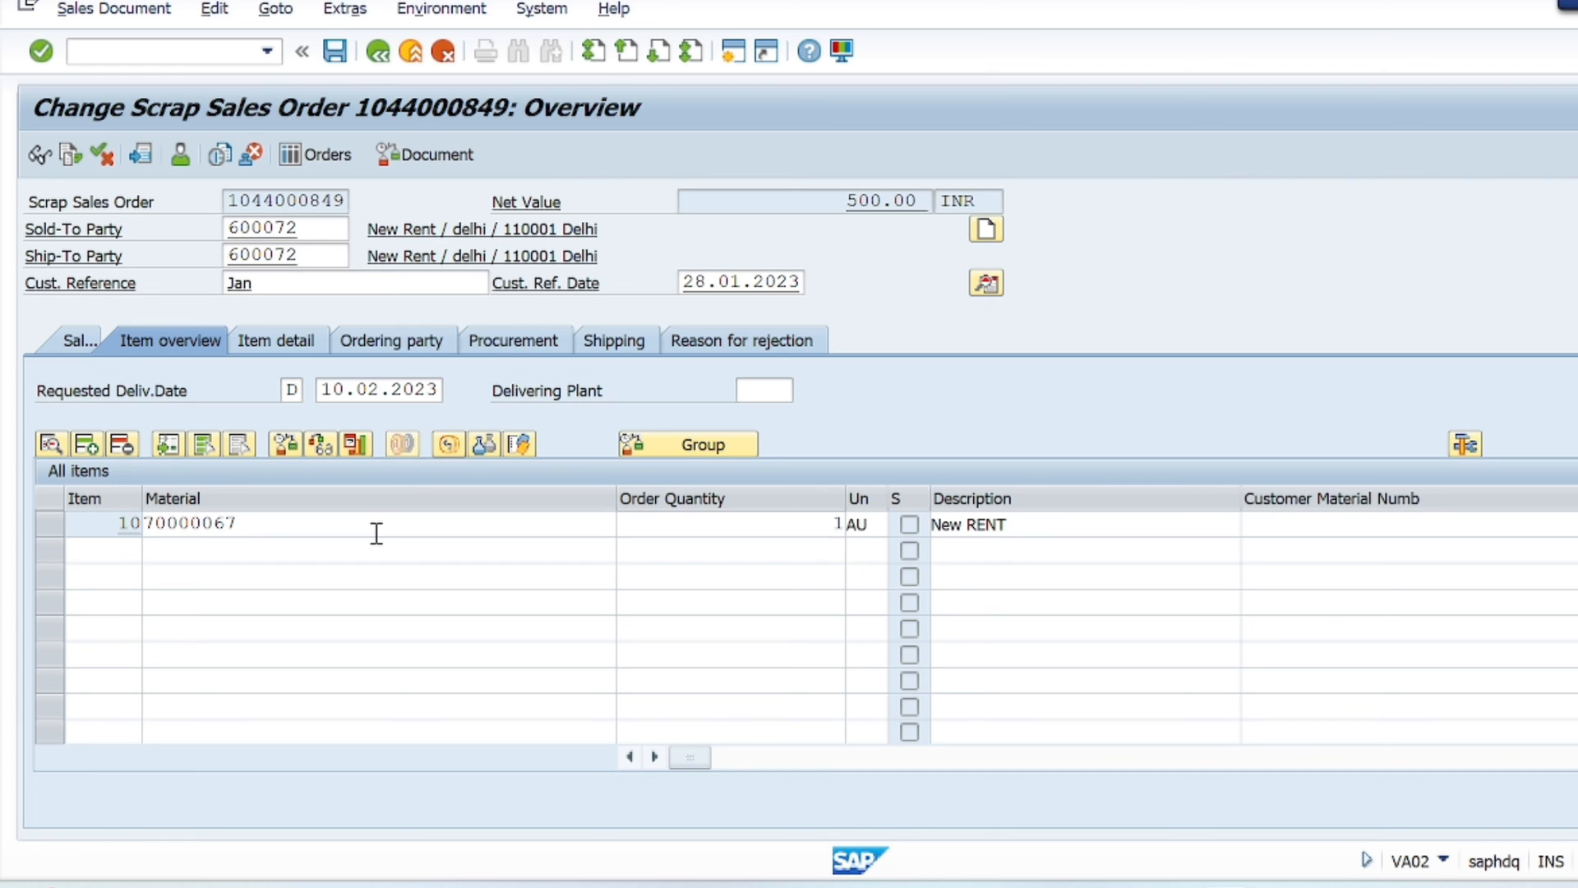
pyautogui.click(376, 534)
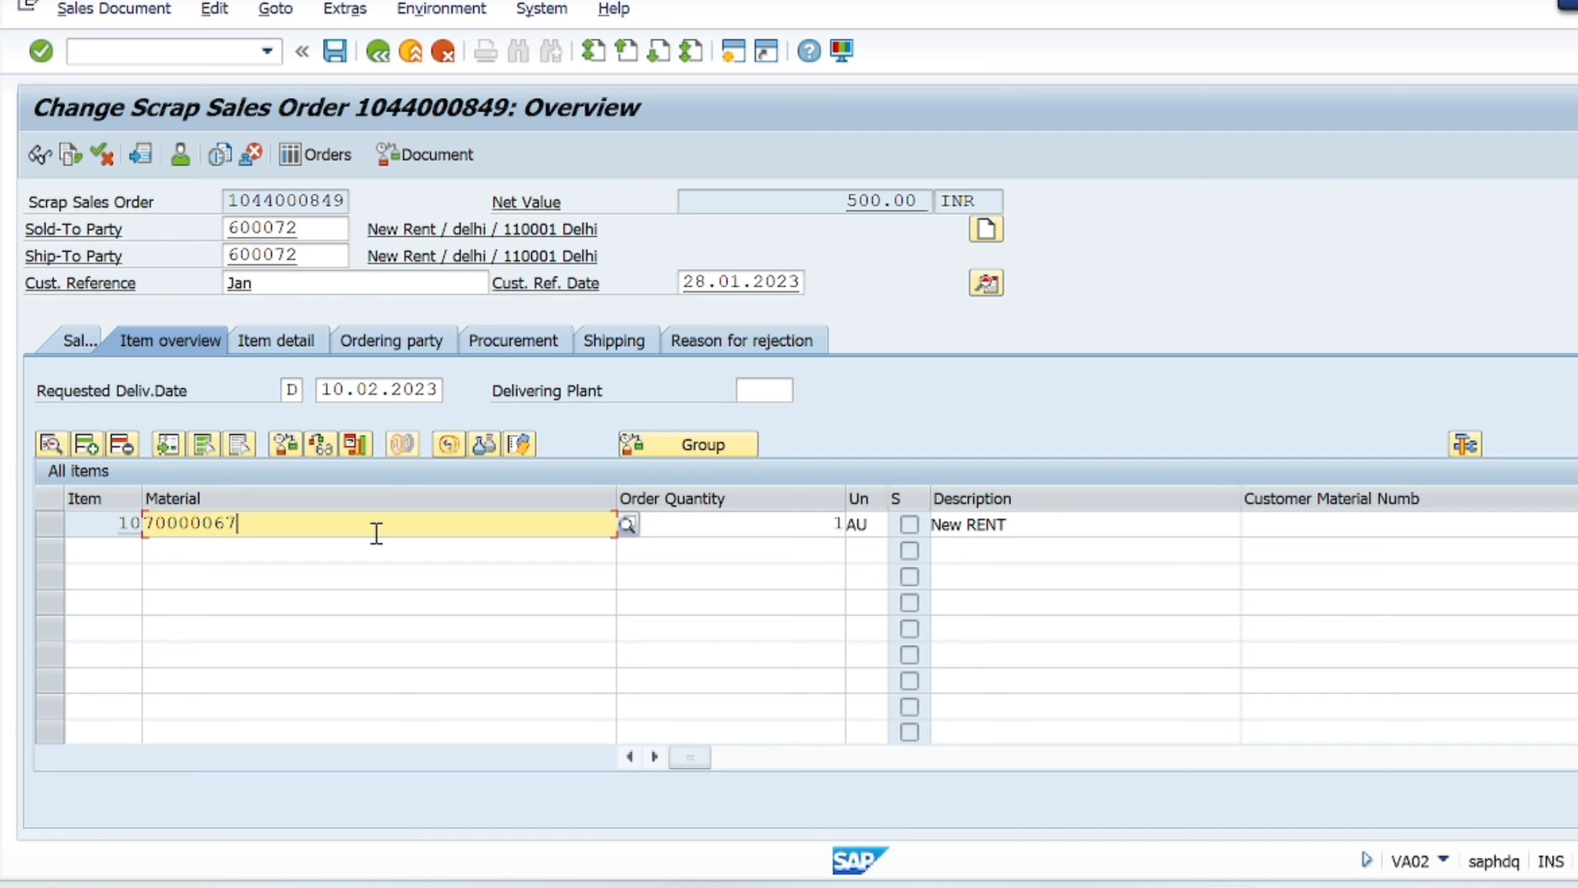